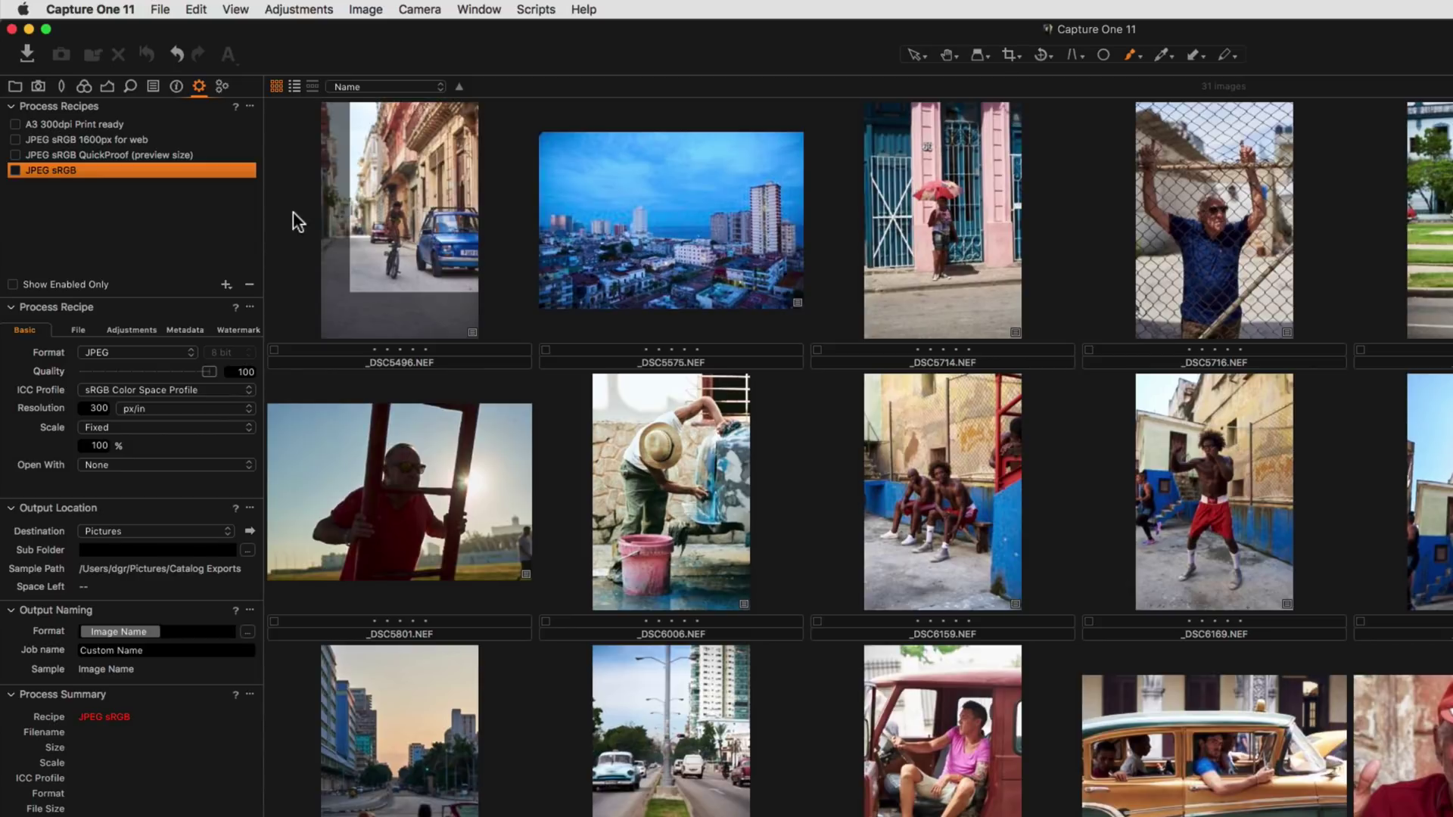
- Create a new process recipe and name it 'JPEG 2000 Pixels wide sRGB'
left_click(225, 285)
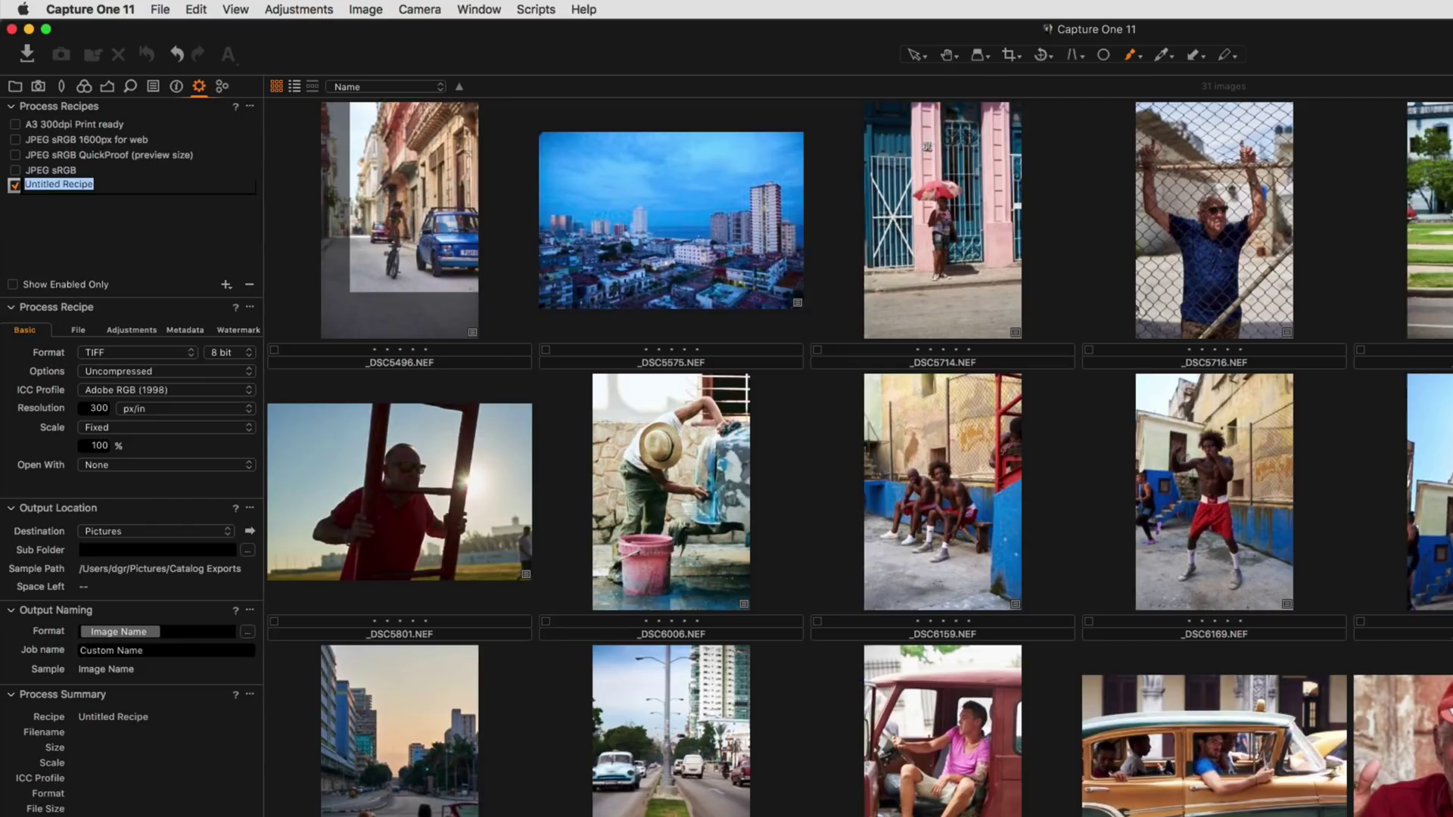
type("JPEG 2000 Pixels wide sRGB")
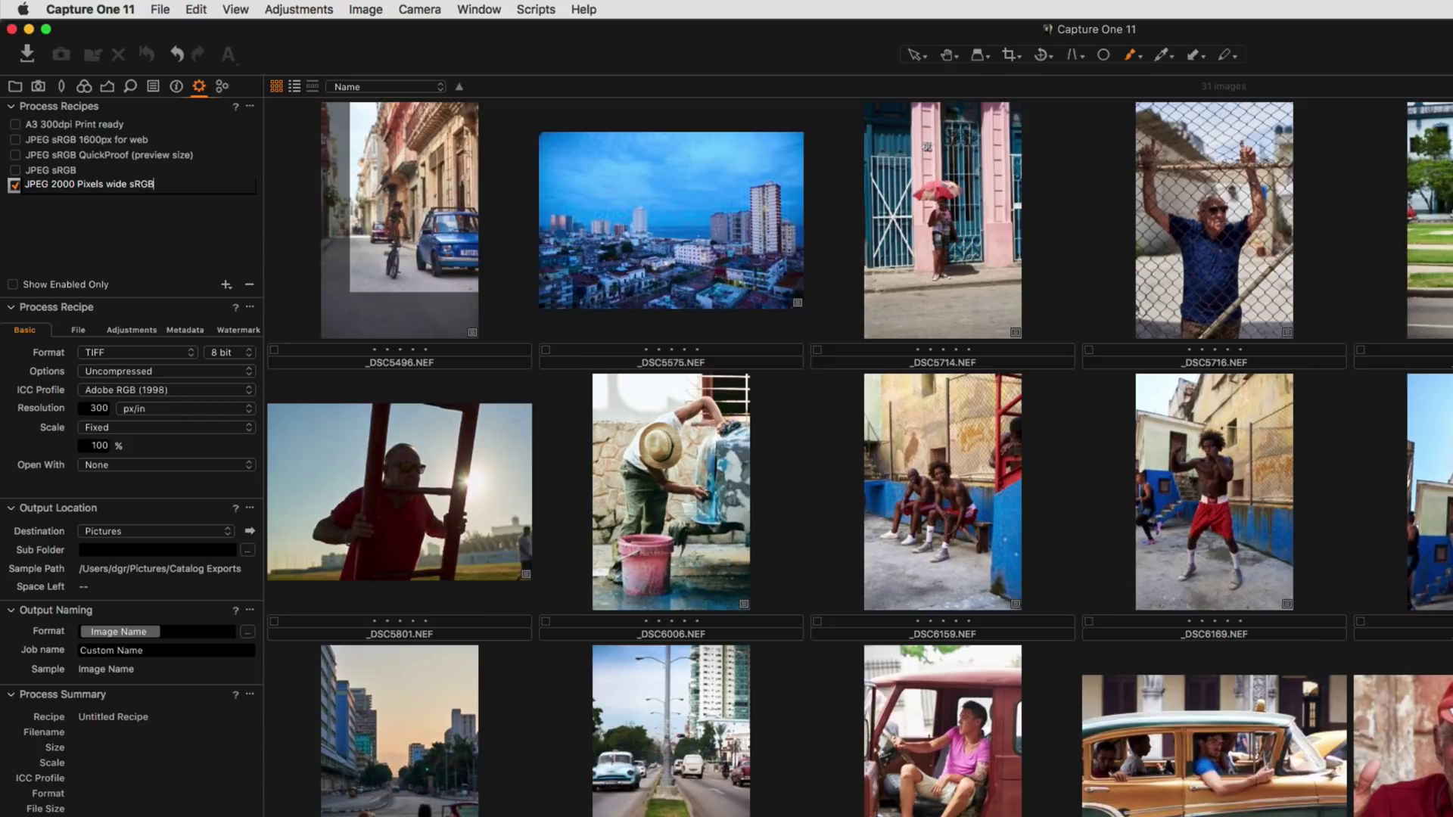
key("Return")
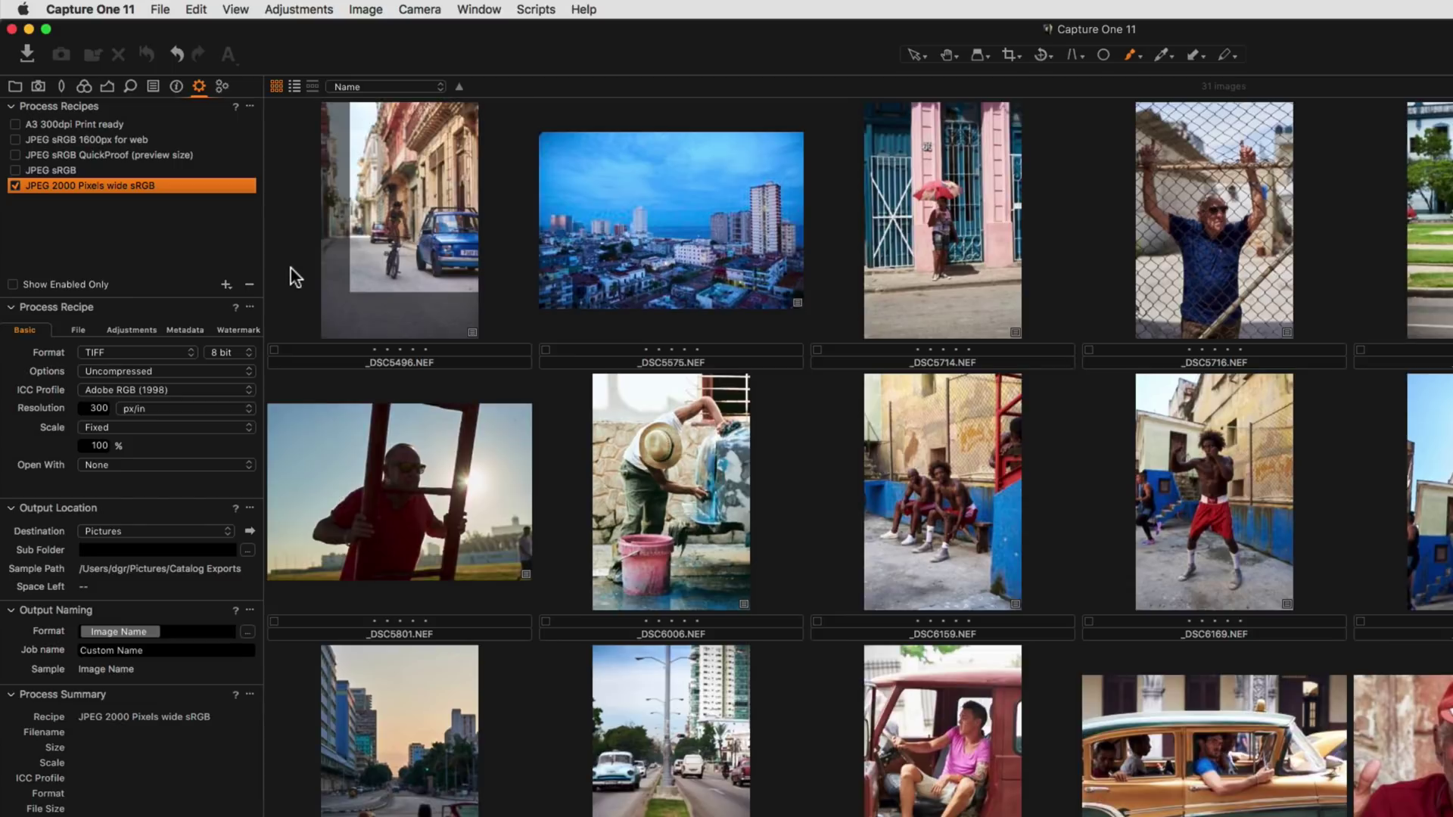
- Set the recipe's format to JPEG at quality 72 with the sRGB colour profile
left_click(116, 352)
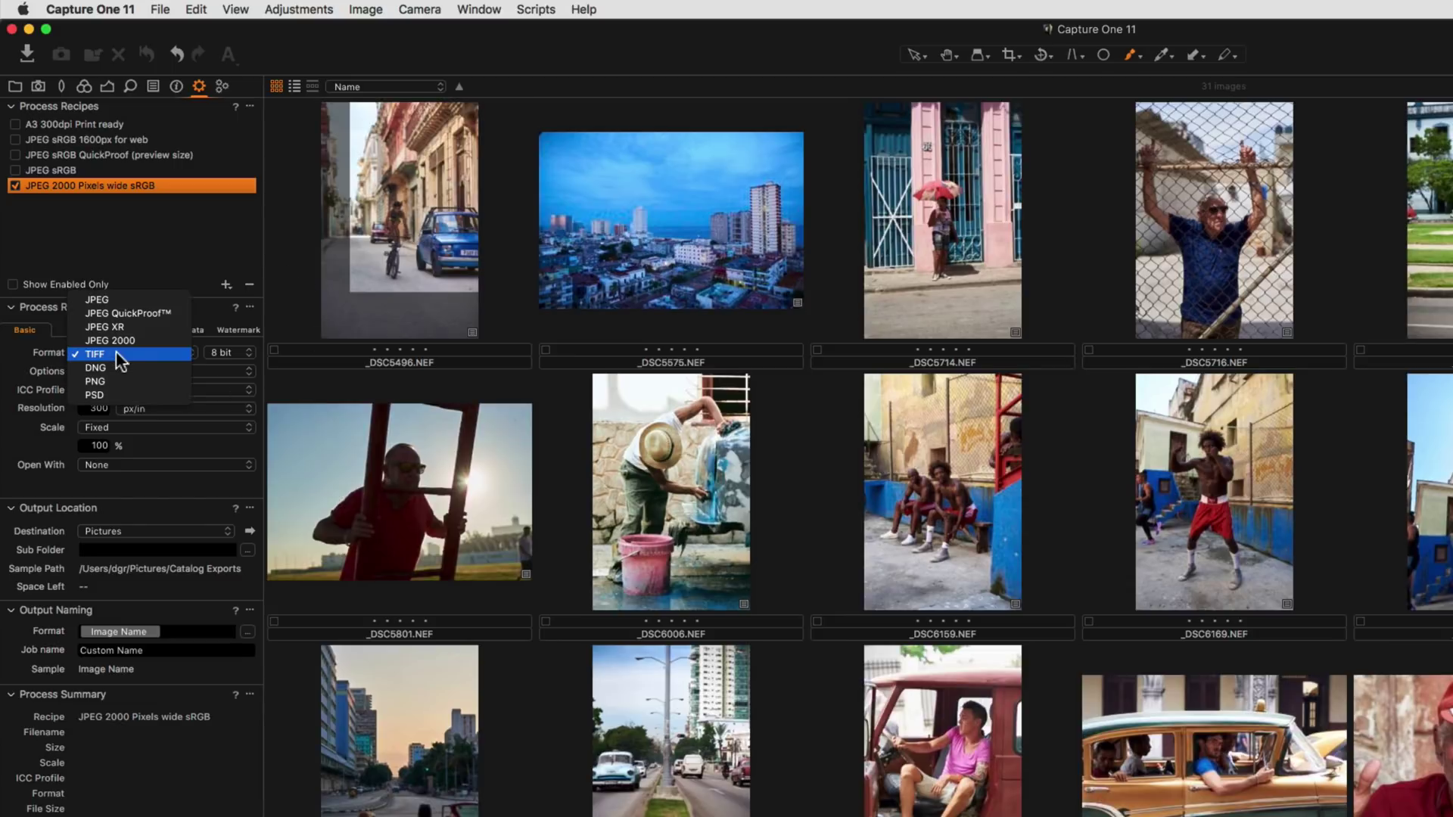
left_click(139, 297)
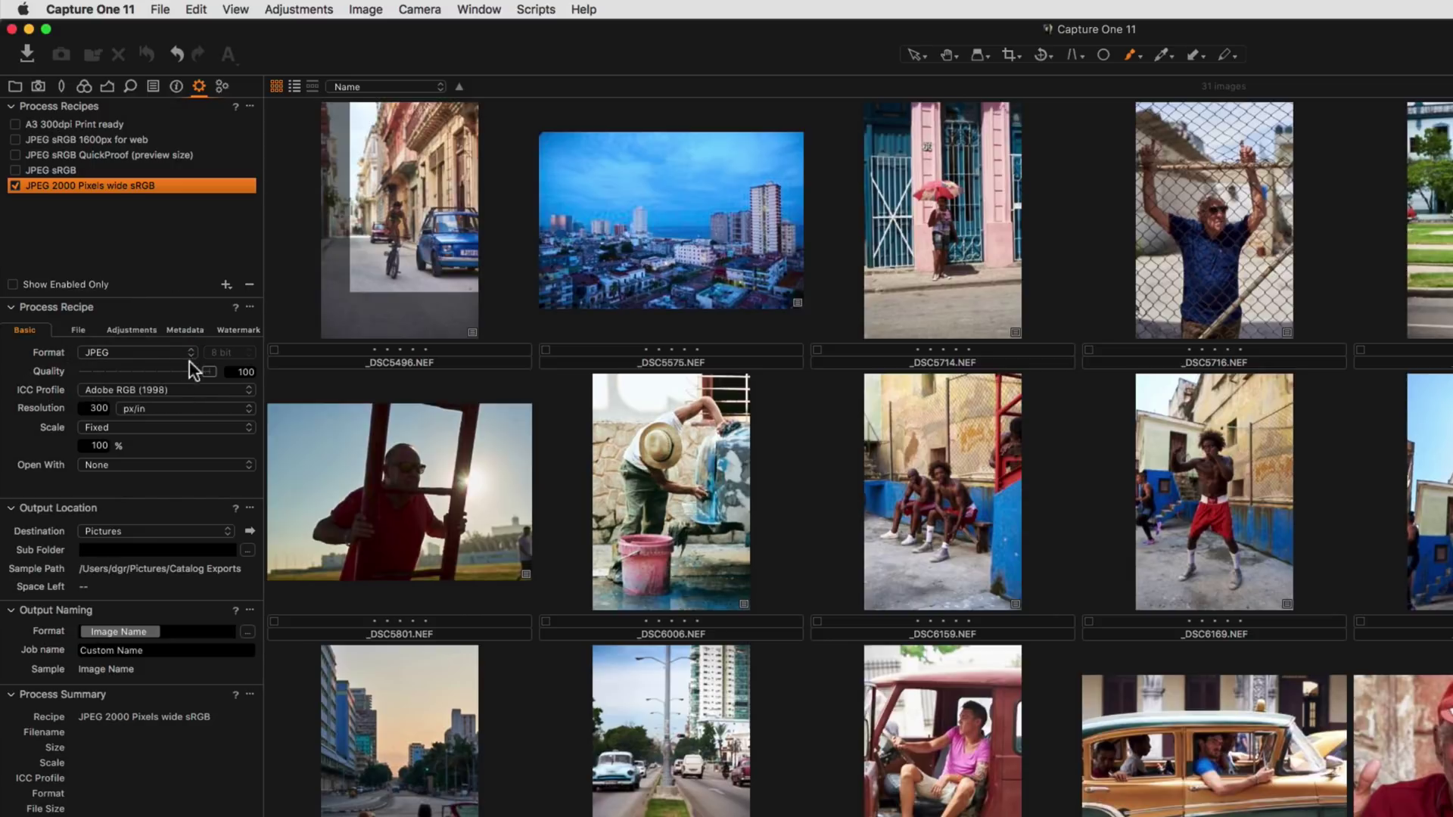
left_click_drag(210, 371, 174, 373)
left_click(171, 389)
left_click(178, 409)
- Scale the output to 2000 px wide and keep Open With set to None
left_click(138, 425)
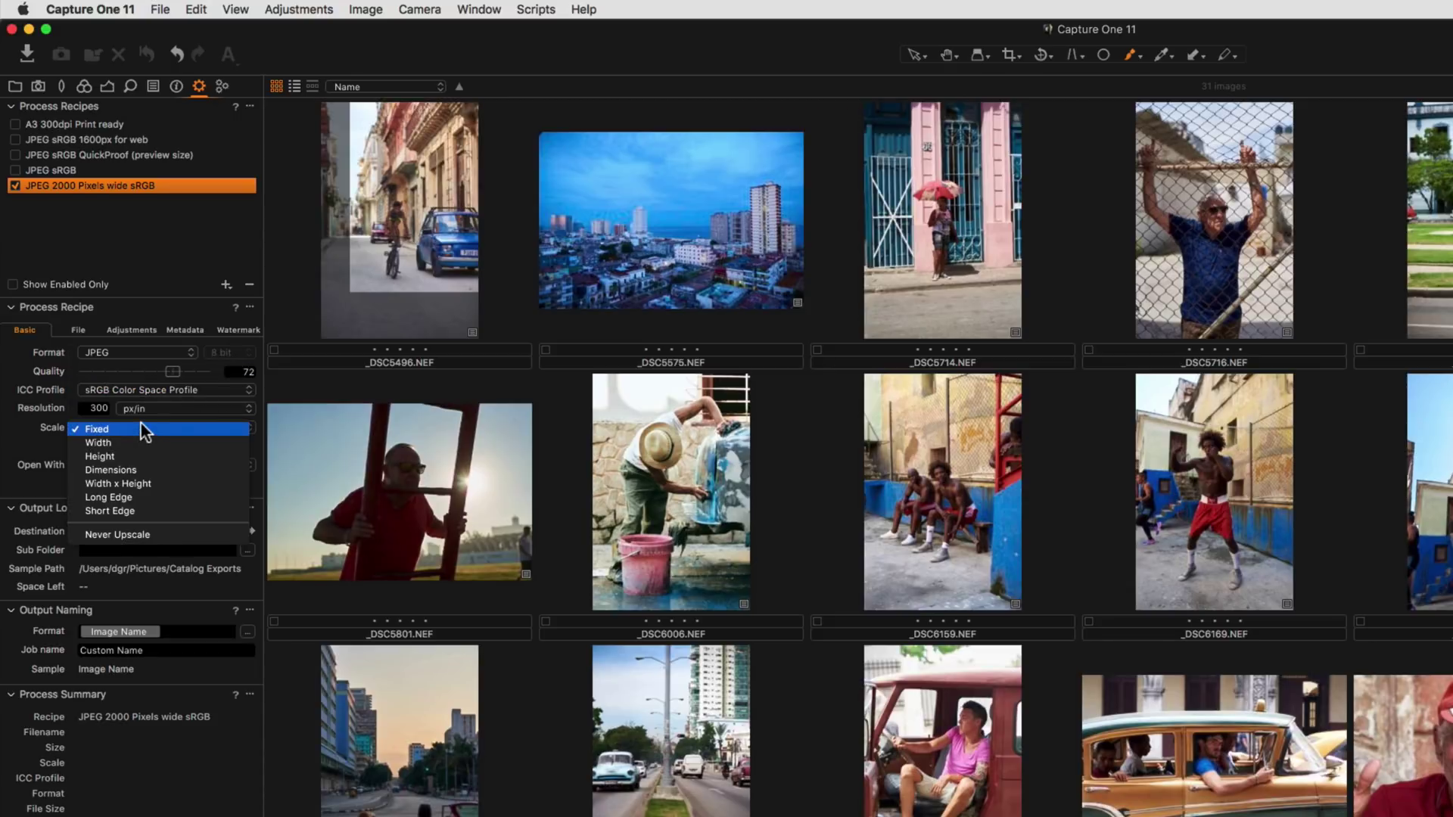
left_click(141, 442)
left_click(169, 448)
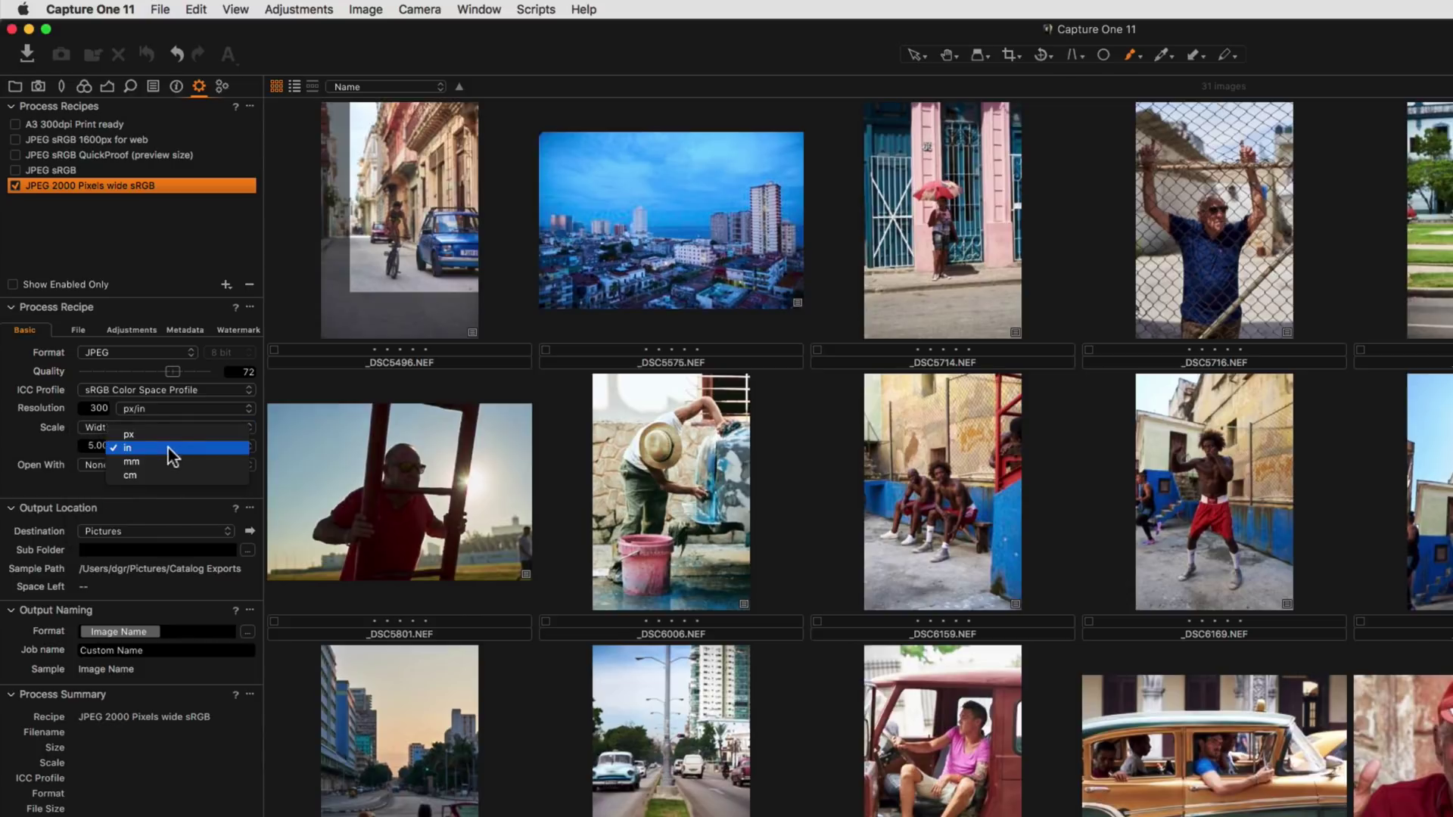
left_click(166, 433)
left_click(102, 446)
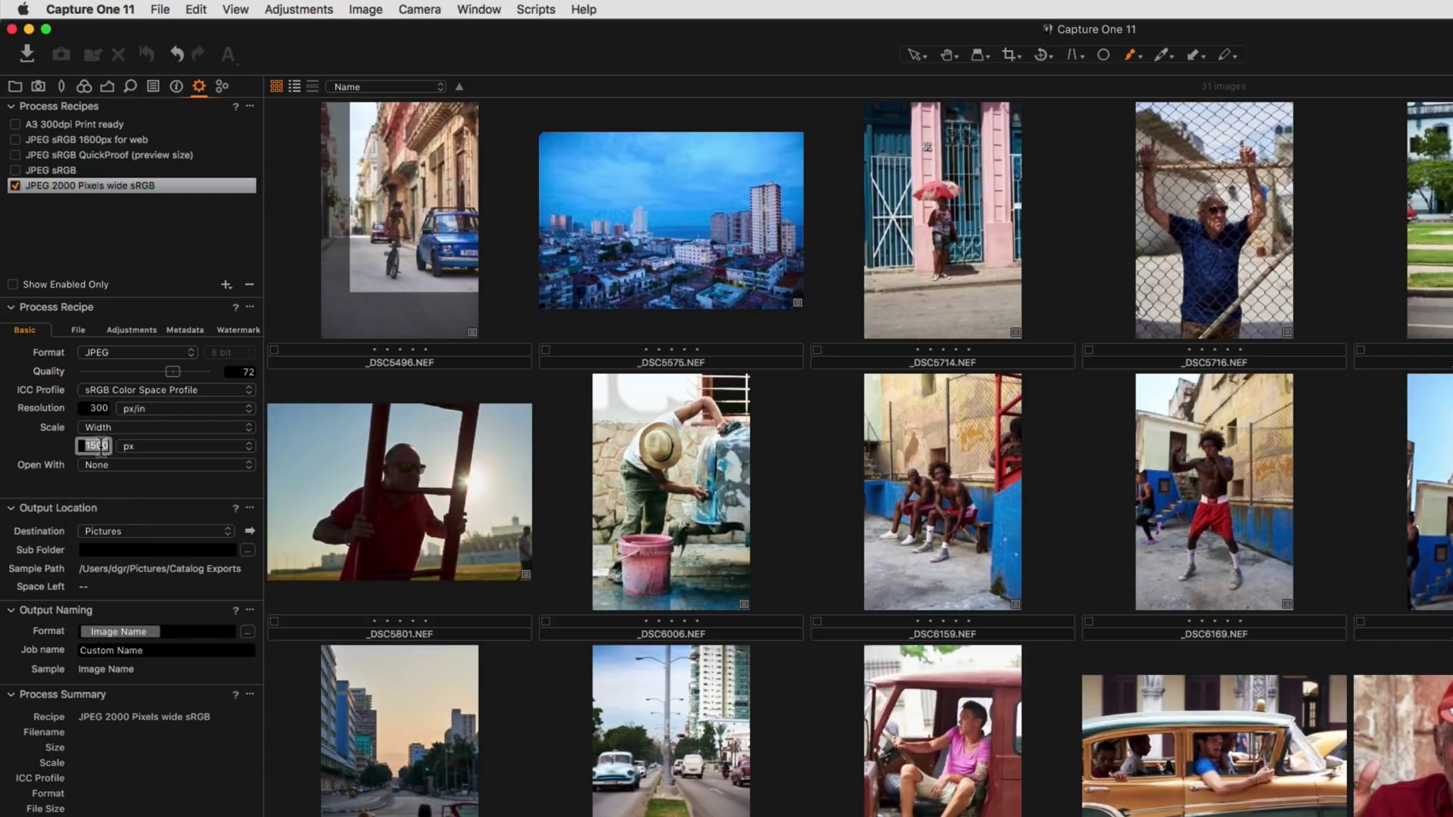
type("2000")
key("Return")
left_click(167, 466)
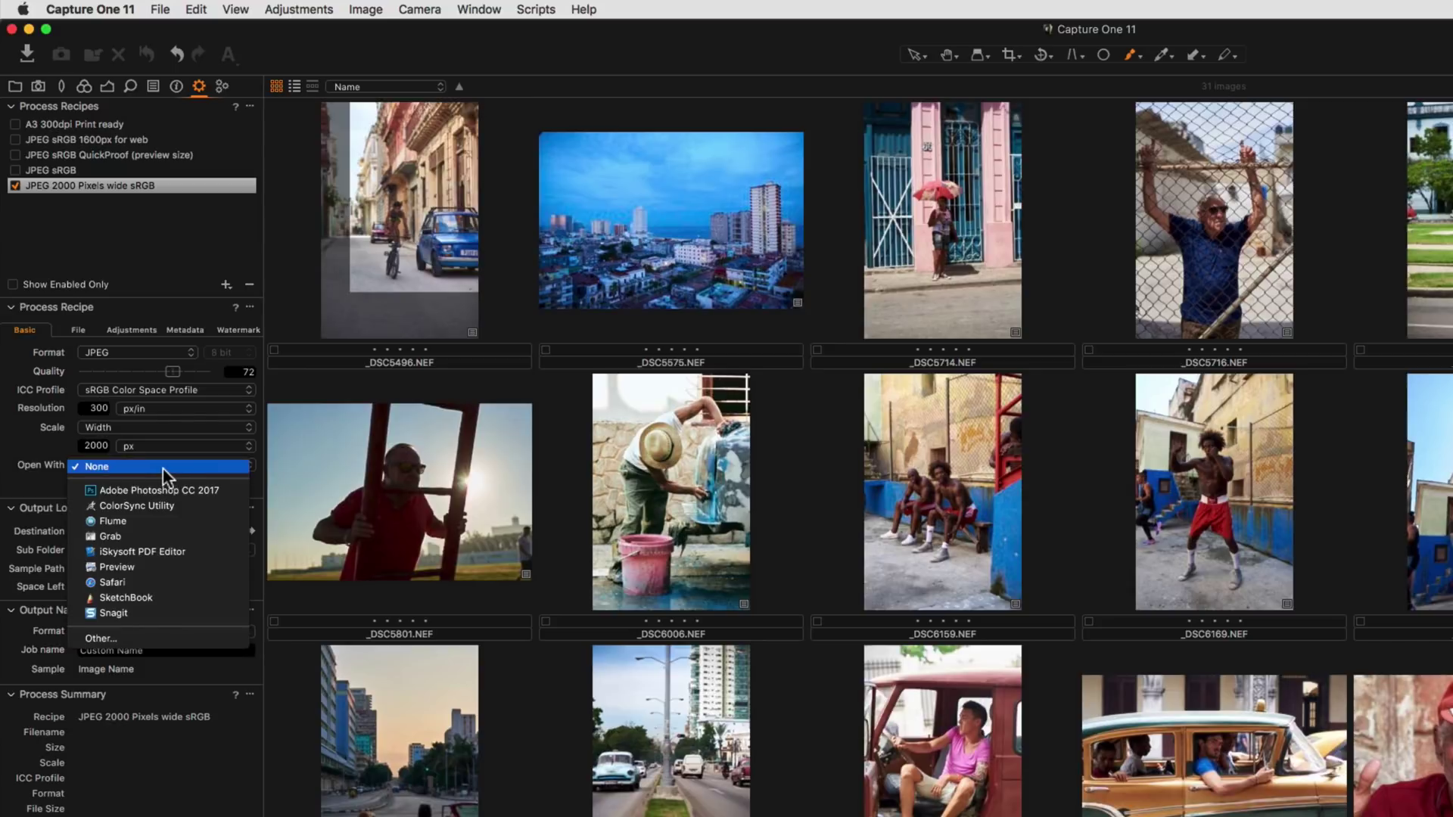
left_click(152, 464)
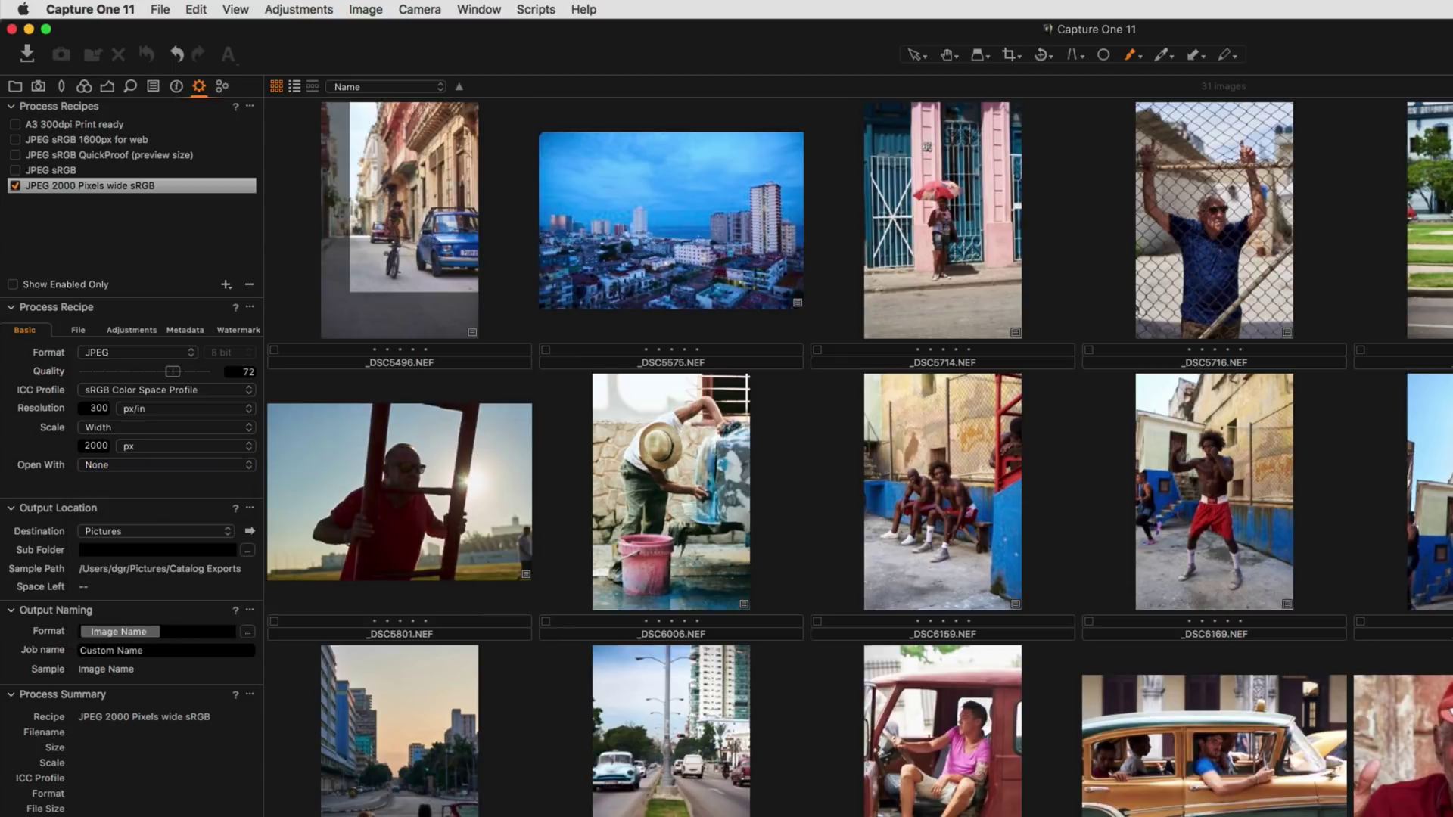
- Show the recipe's File settings, leaving the Root Folder at Output Location
left_click(78, 329)
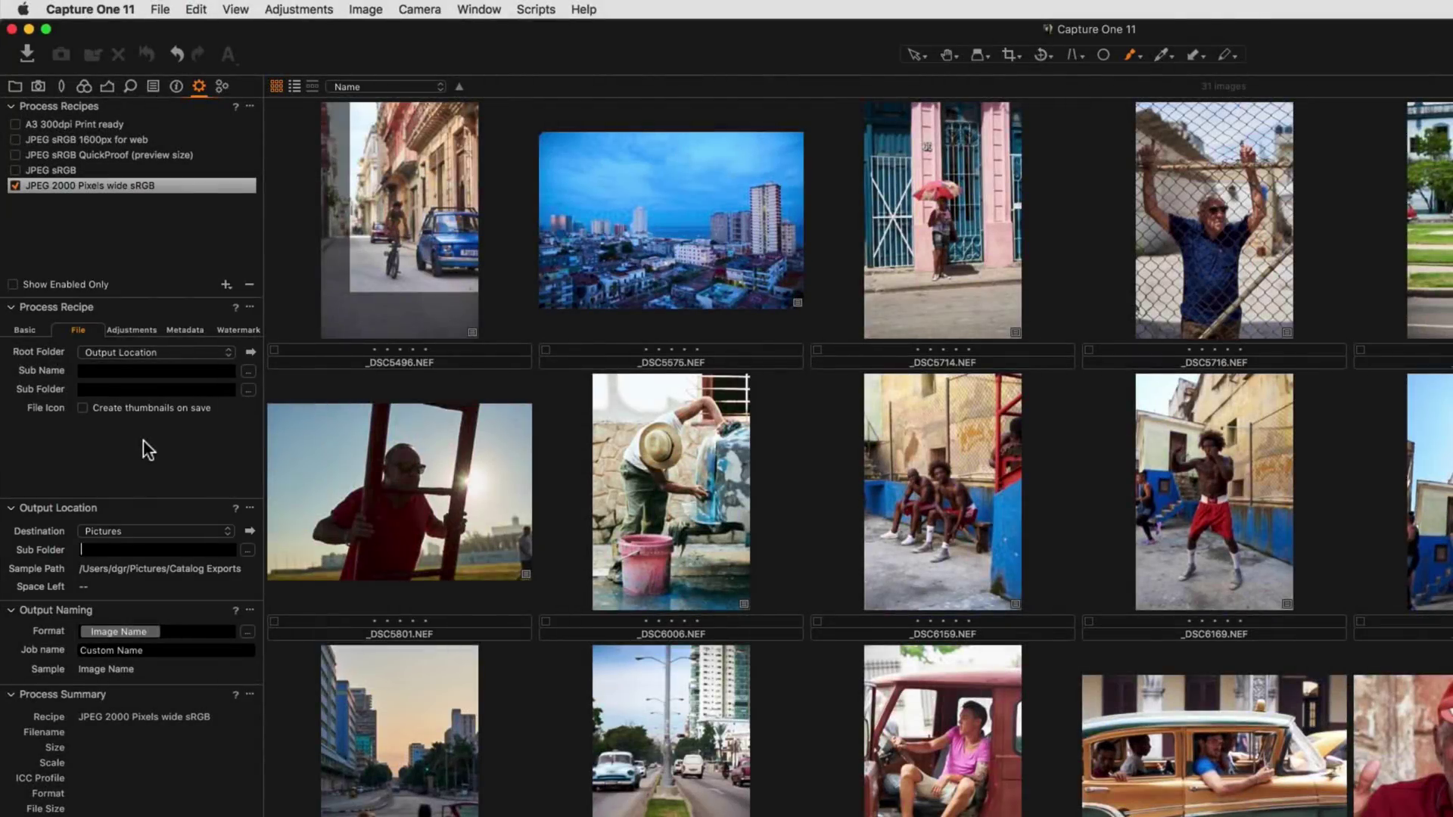
left_click(214, 353)
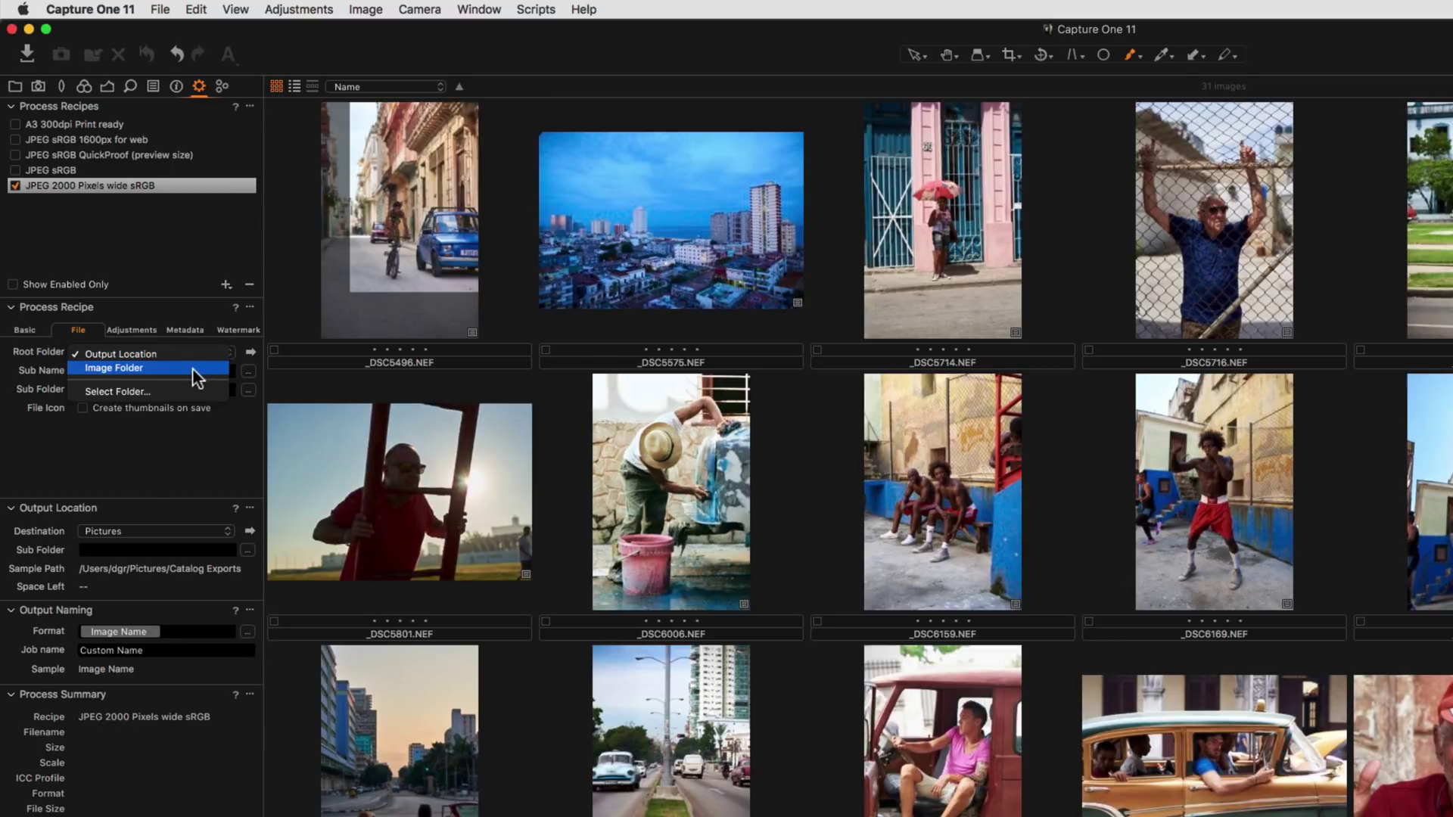
key("Escape")
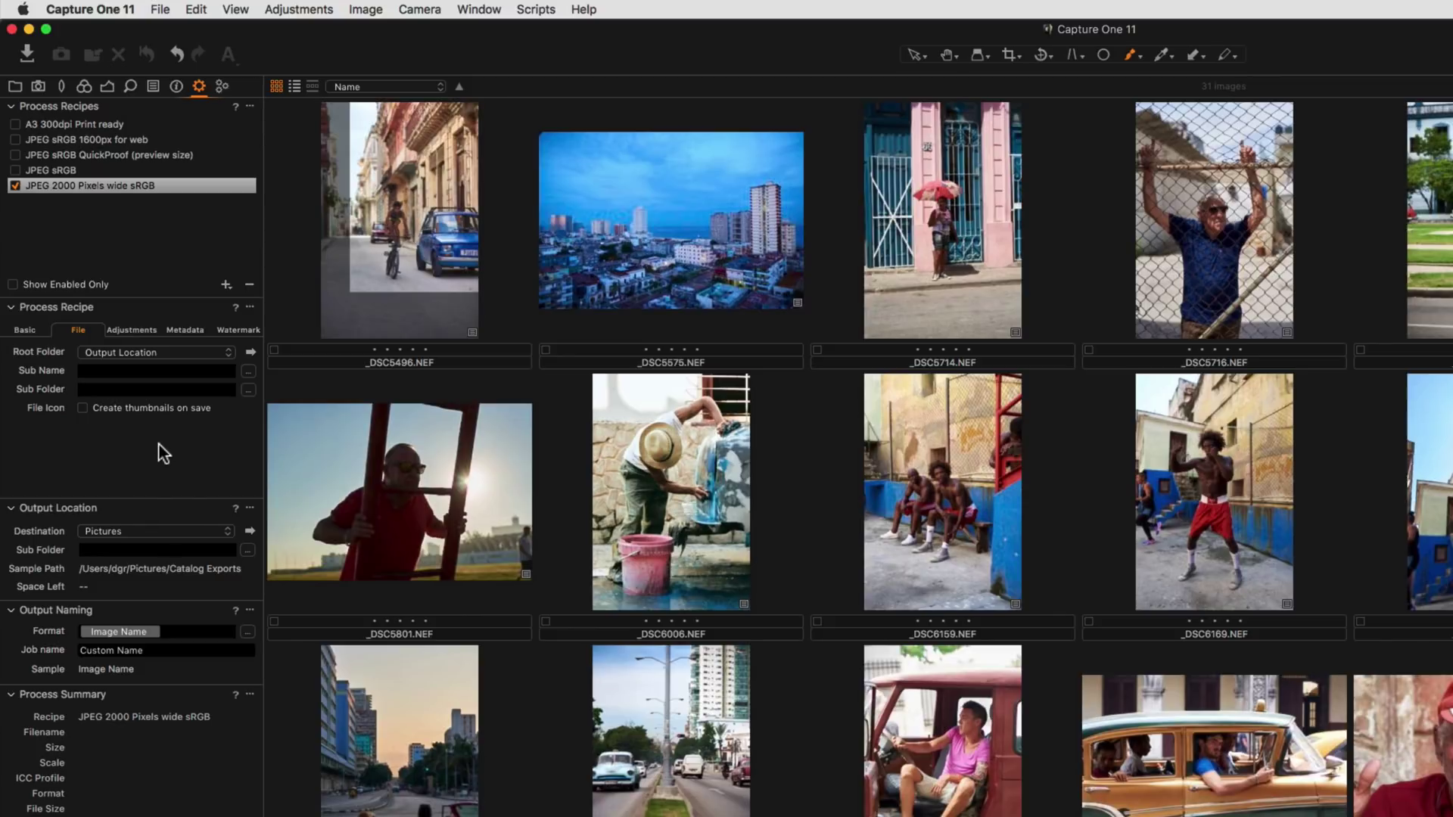
- Set the sub folder format to the Image Date (MMM dd yyyy) token, sampling as Nov 08 2017
left_click(249, 389)
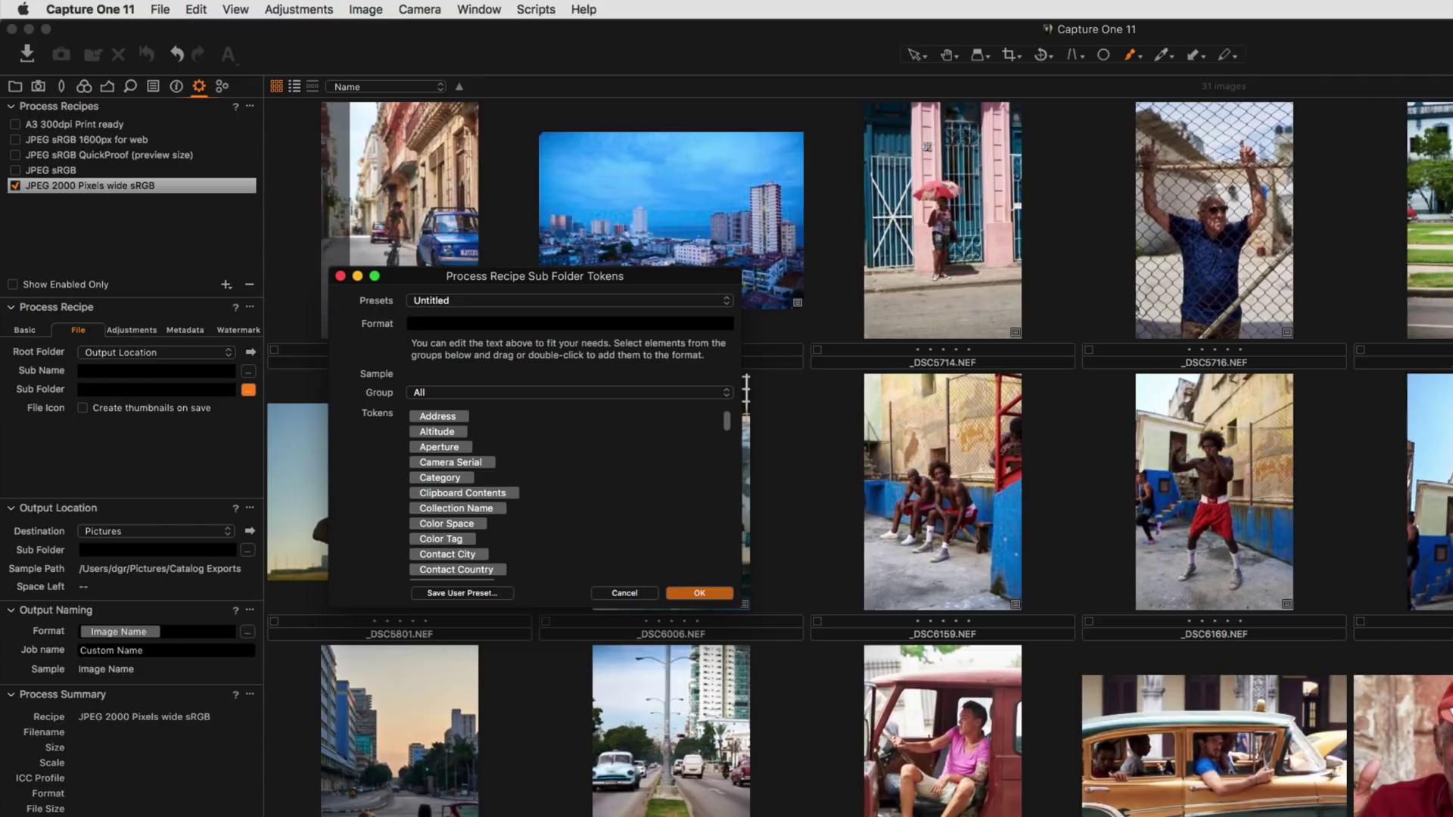
scroll(506, 458, "down", 10)
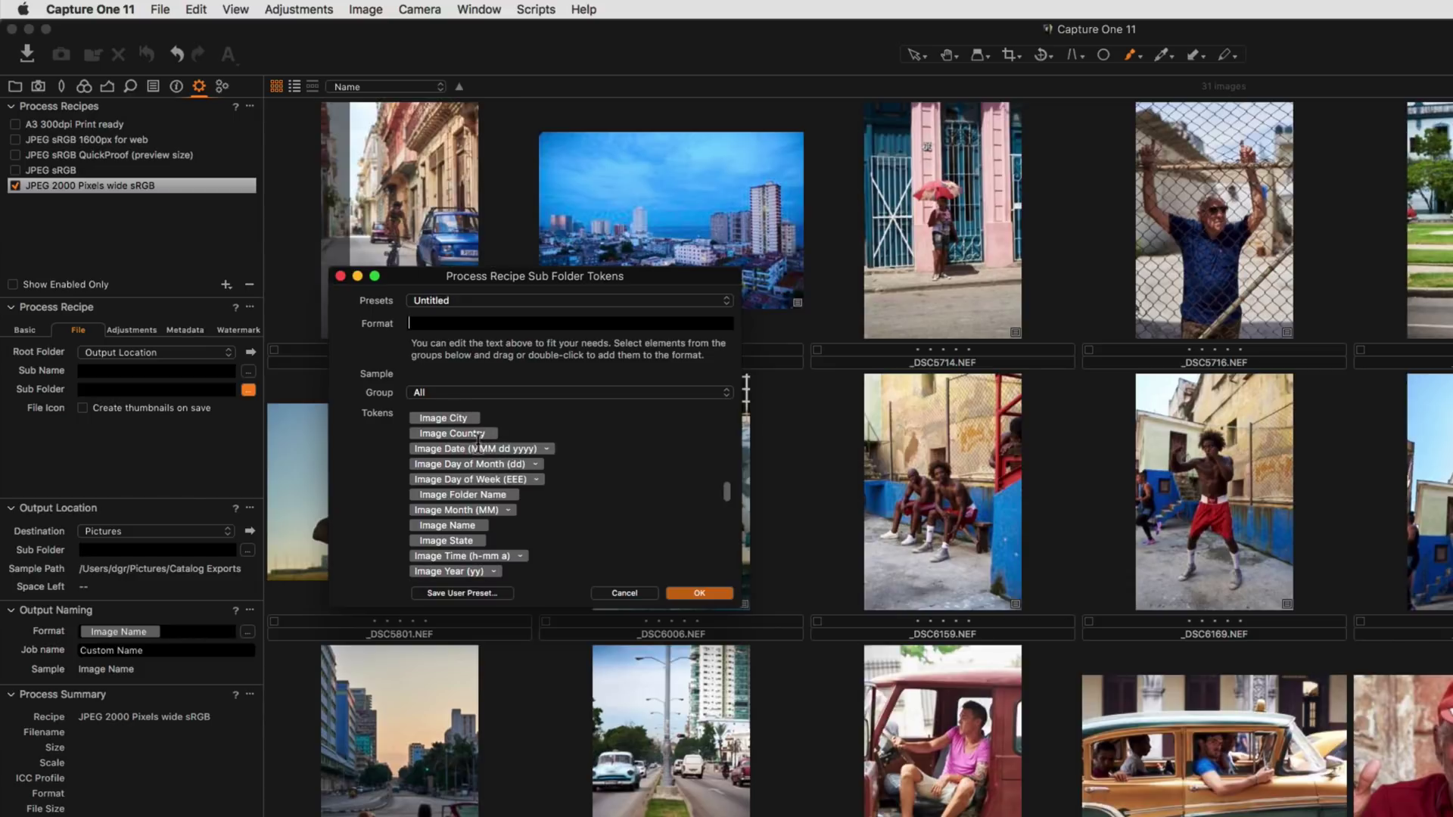
left_click_drag(476, 448, 489, 324)
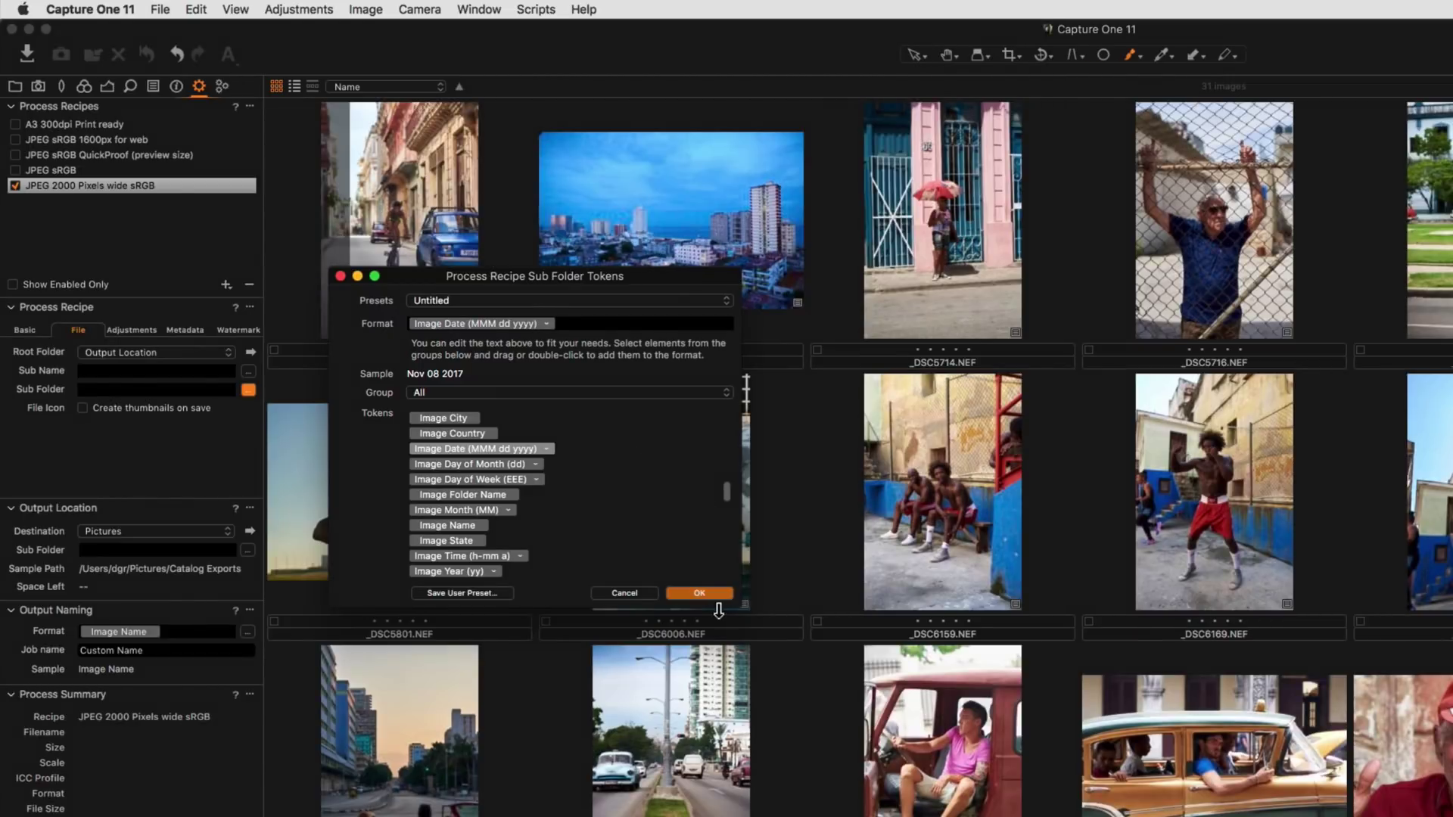
left_click(697, 594)
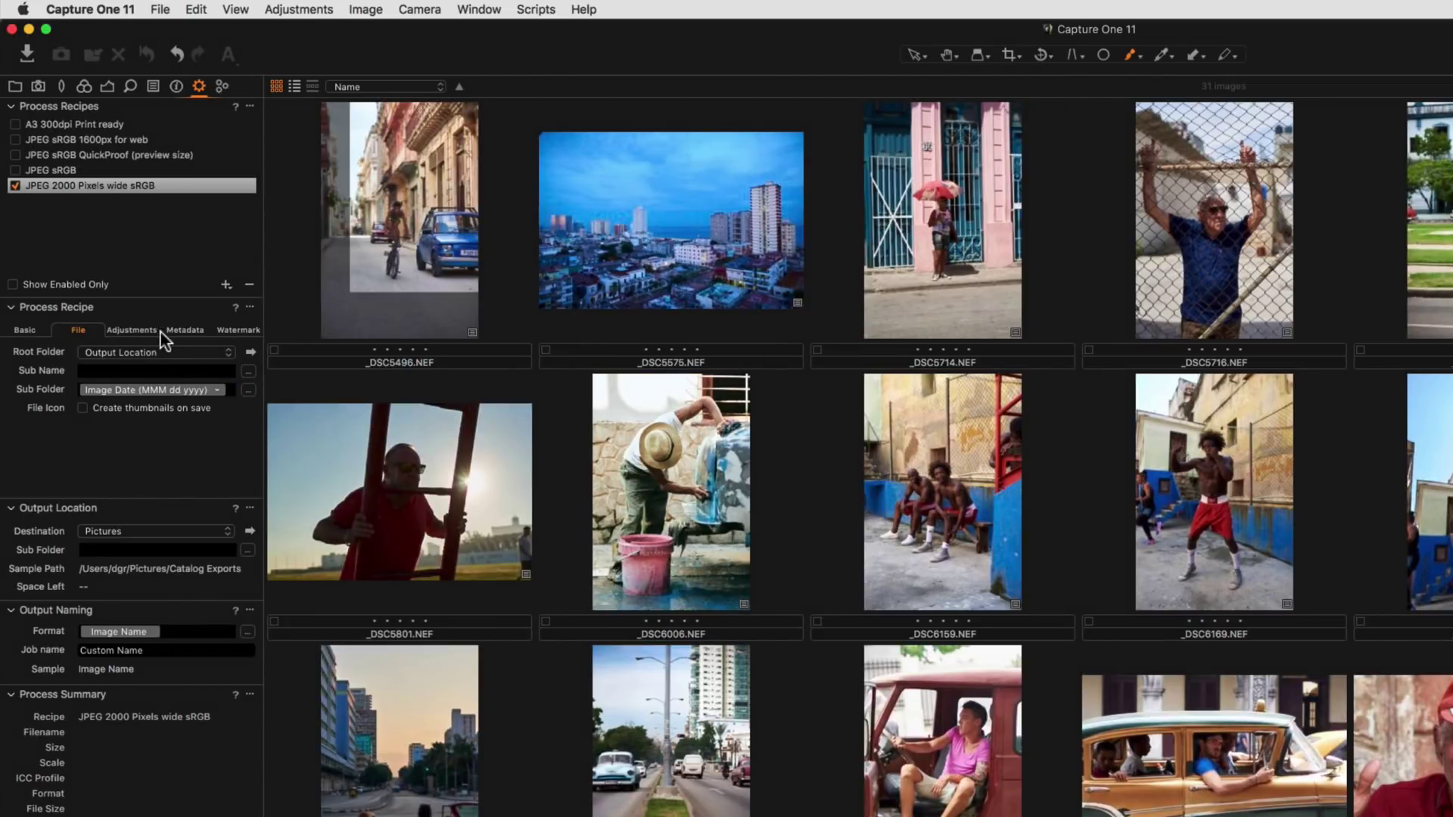
- In Adjustments, keep Respect crop and set Output Sharpening for Screen with Amount 112
left_click(135, 330)
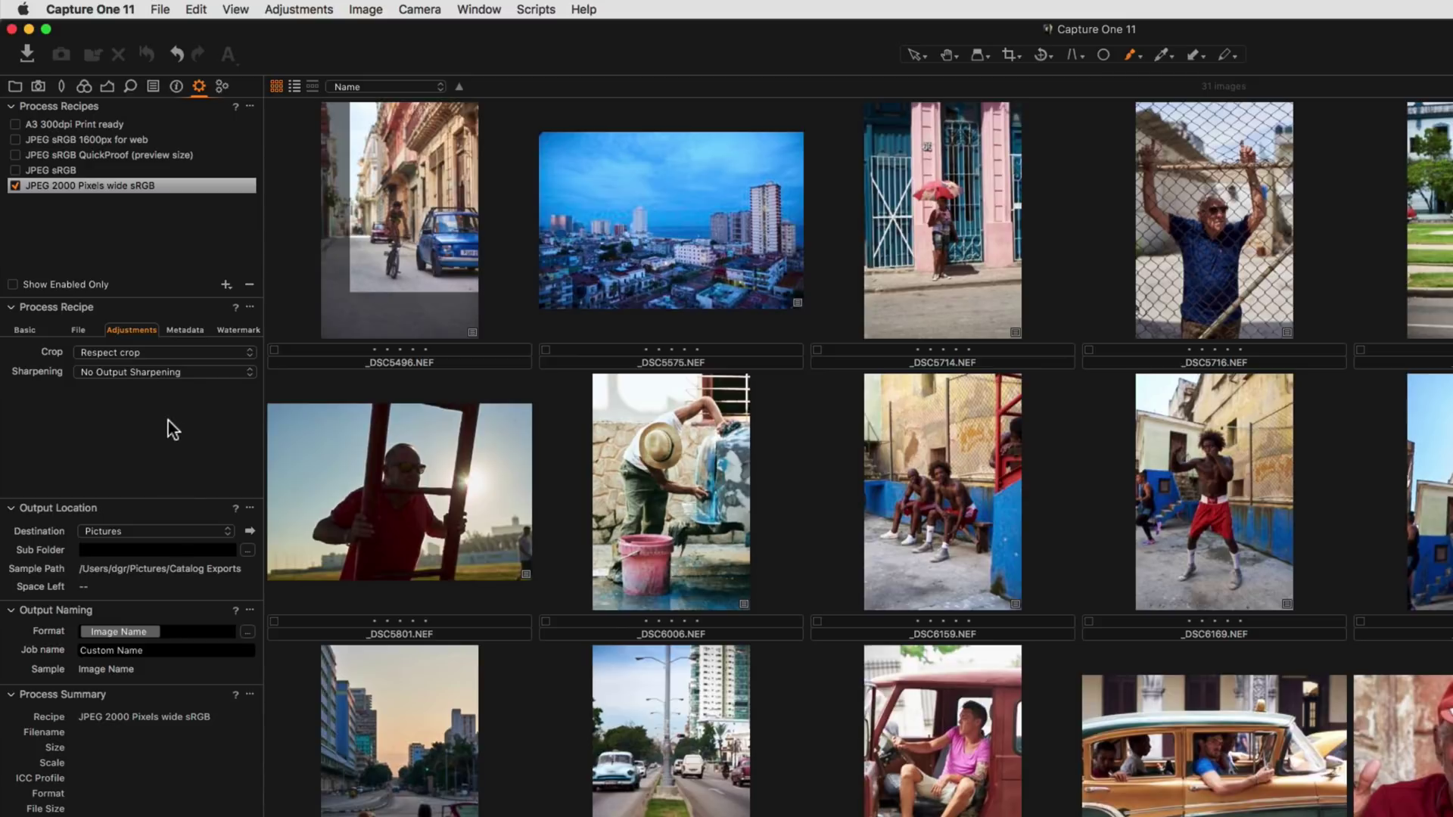
left_click(163, 354)
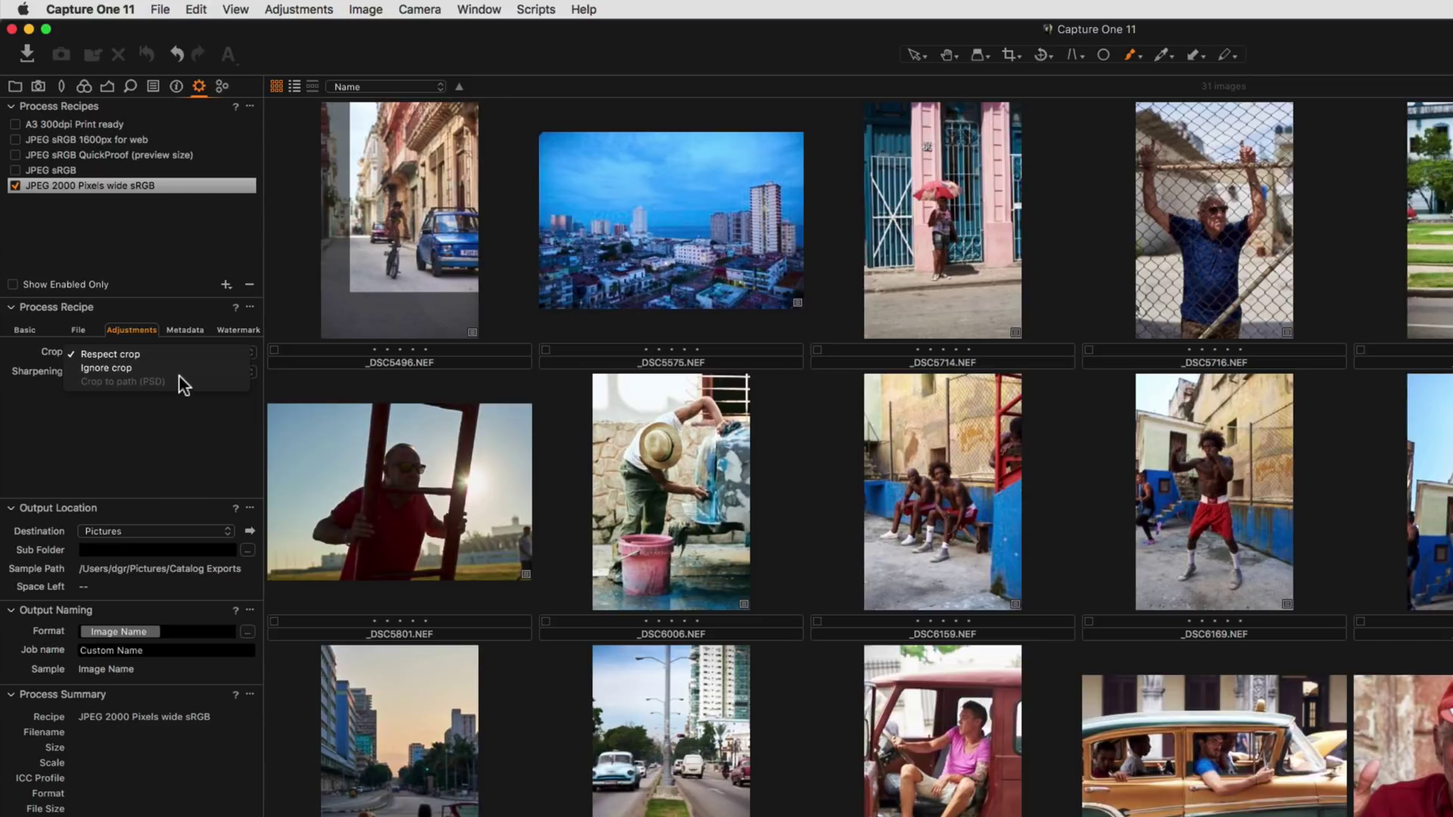
left_click(173, 430)
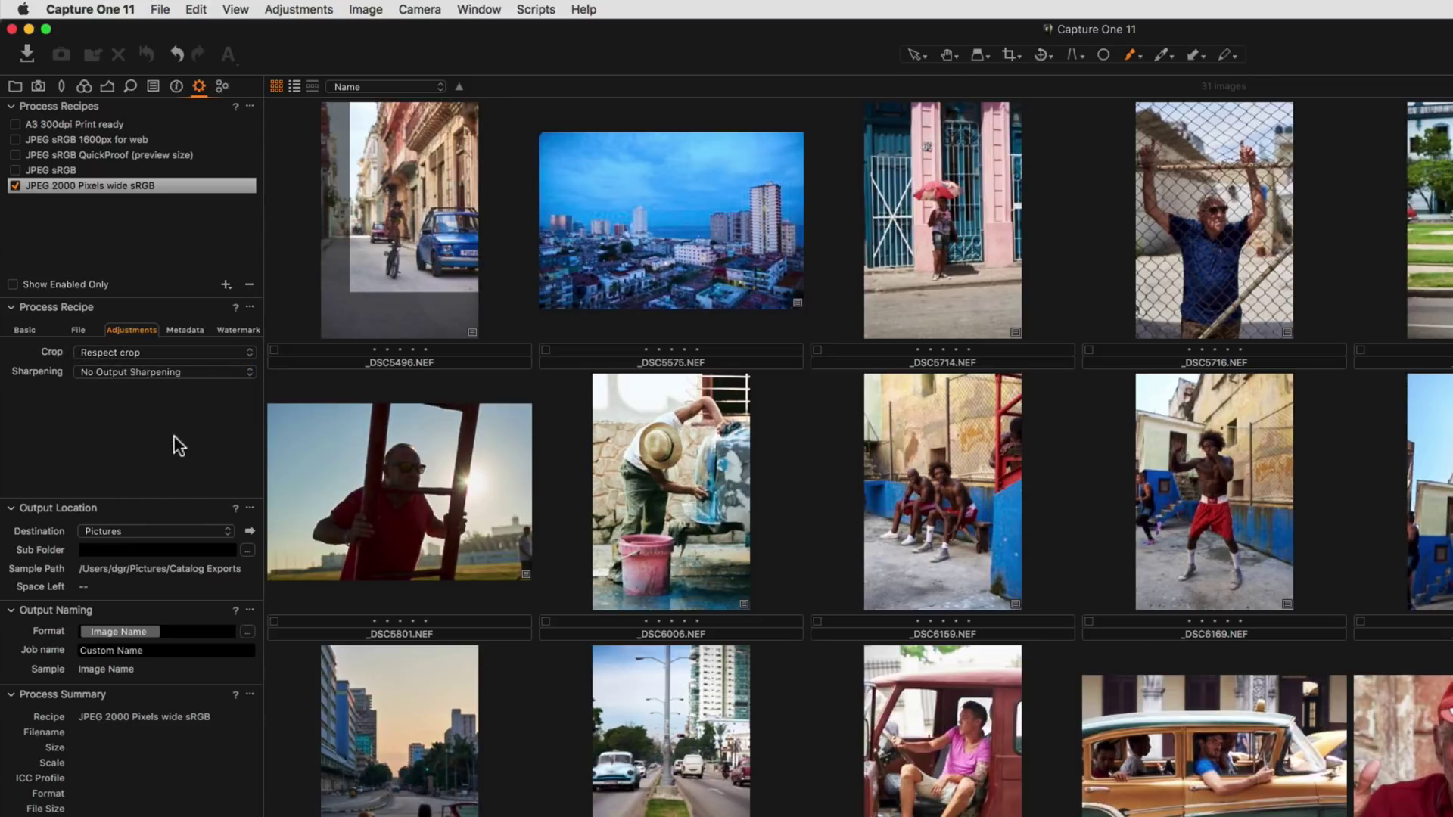
left_click(227, 371)
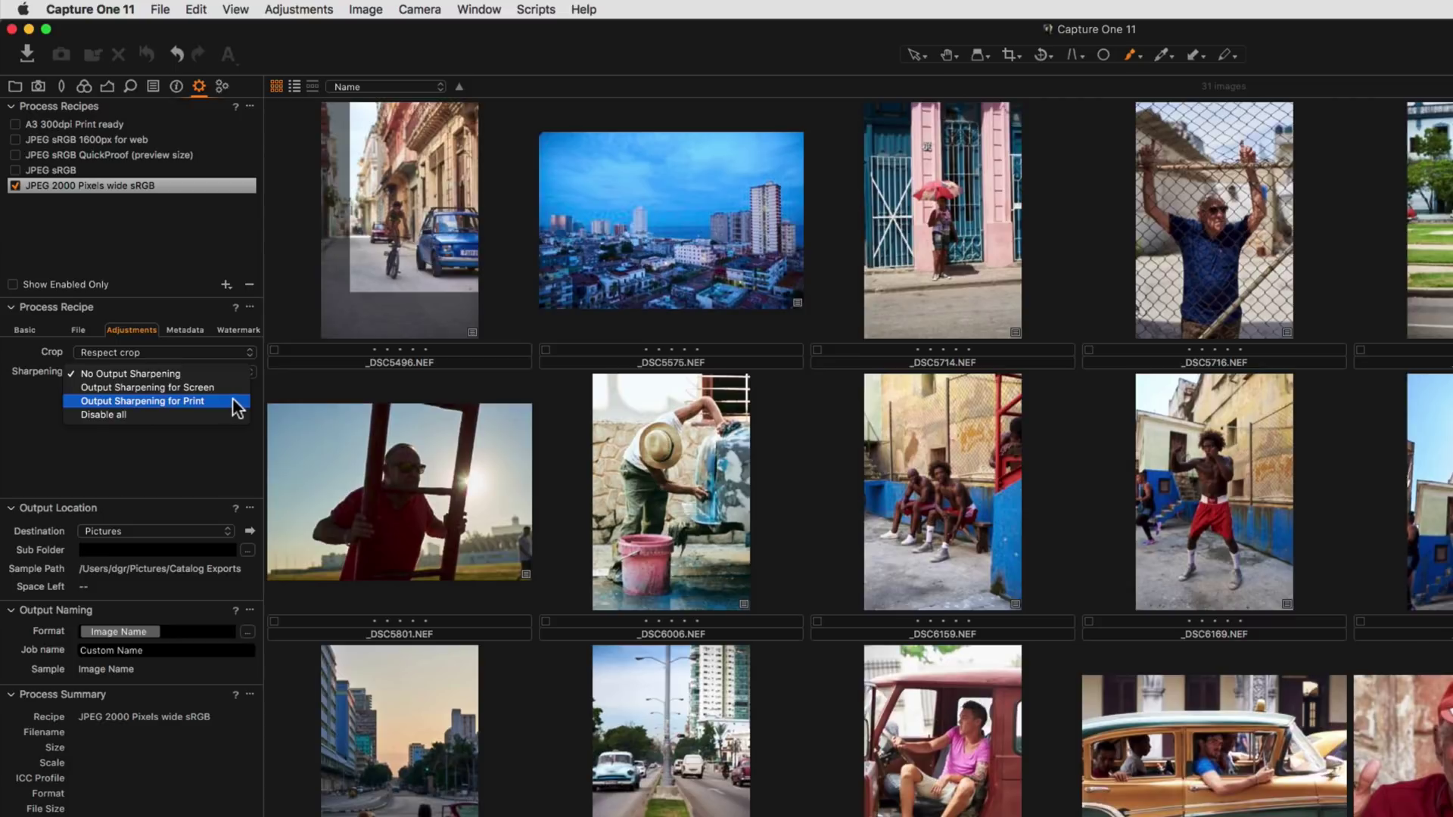
left_click(233, 387)
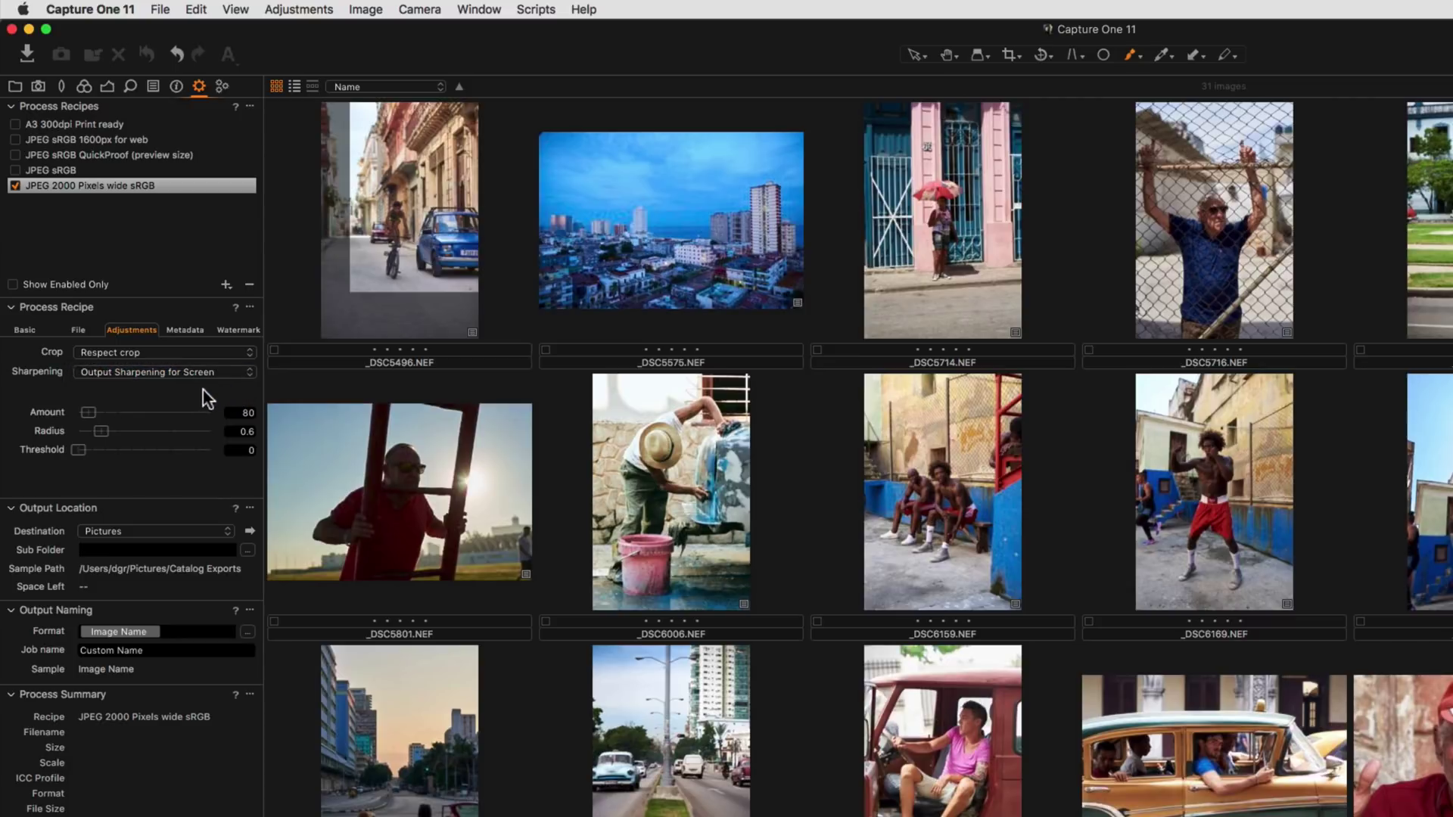
left_click_drag(88, 412, 150, 406)
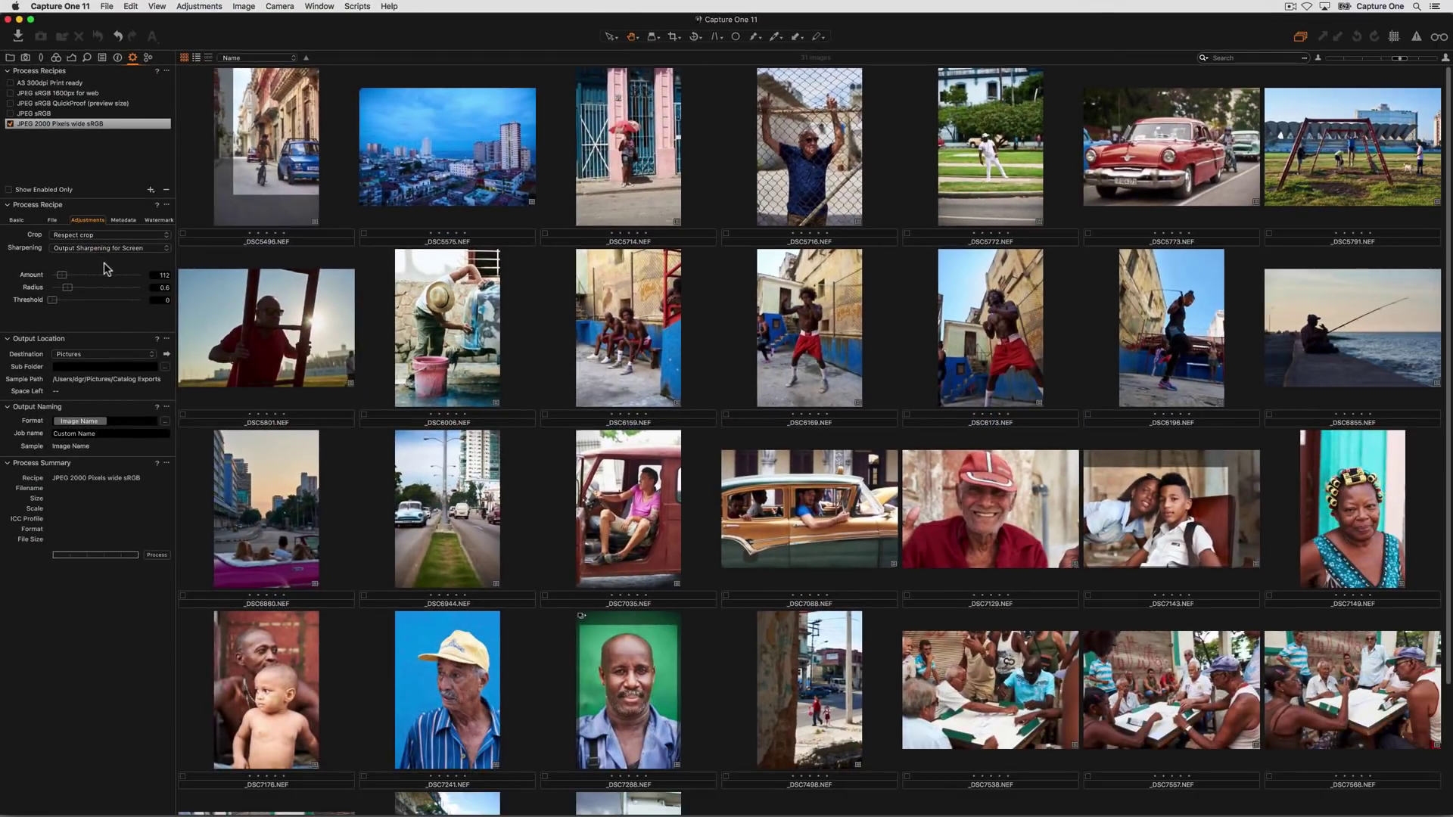
- Open portrait _DSC7288 full size, turn on Proofing, and check the recipe's Basic settings
left_click(640, 664)
double_click(638, 652)
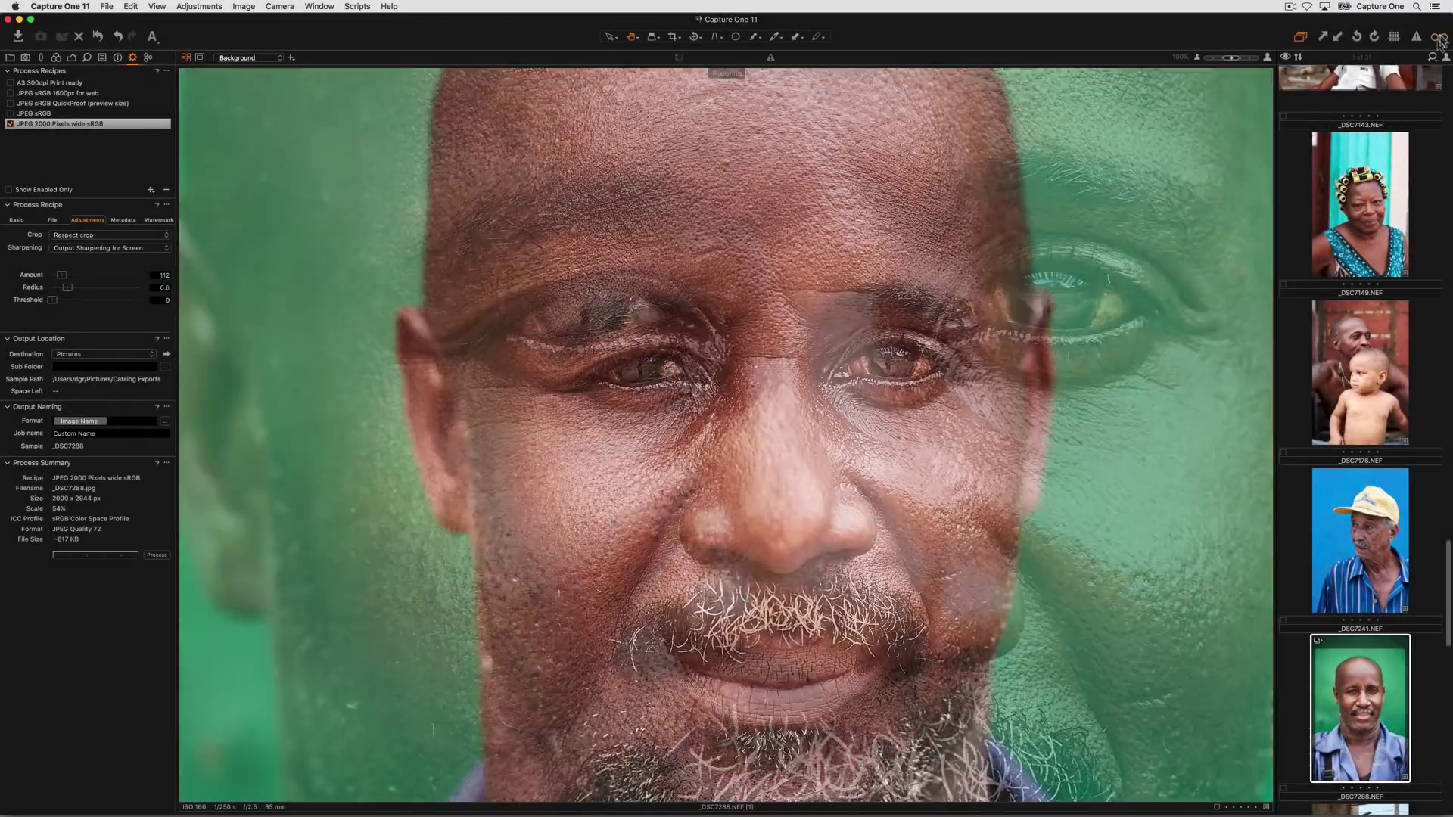
left_click(1438, 38)
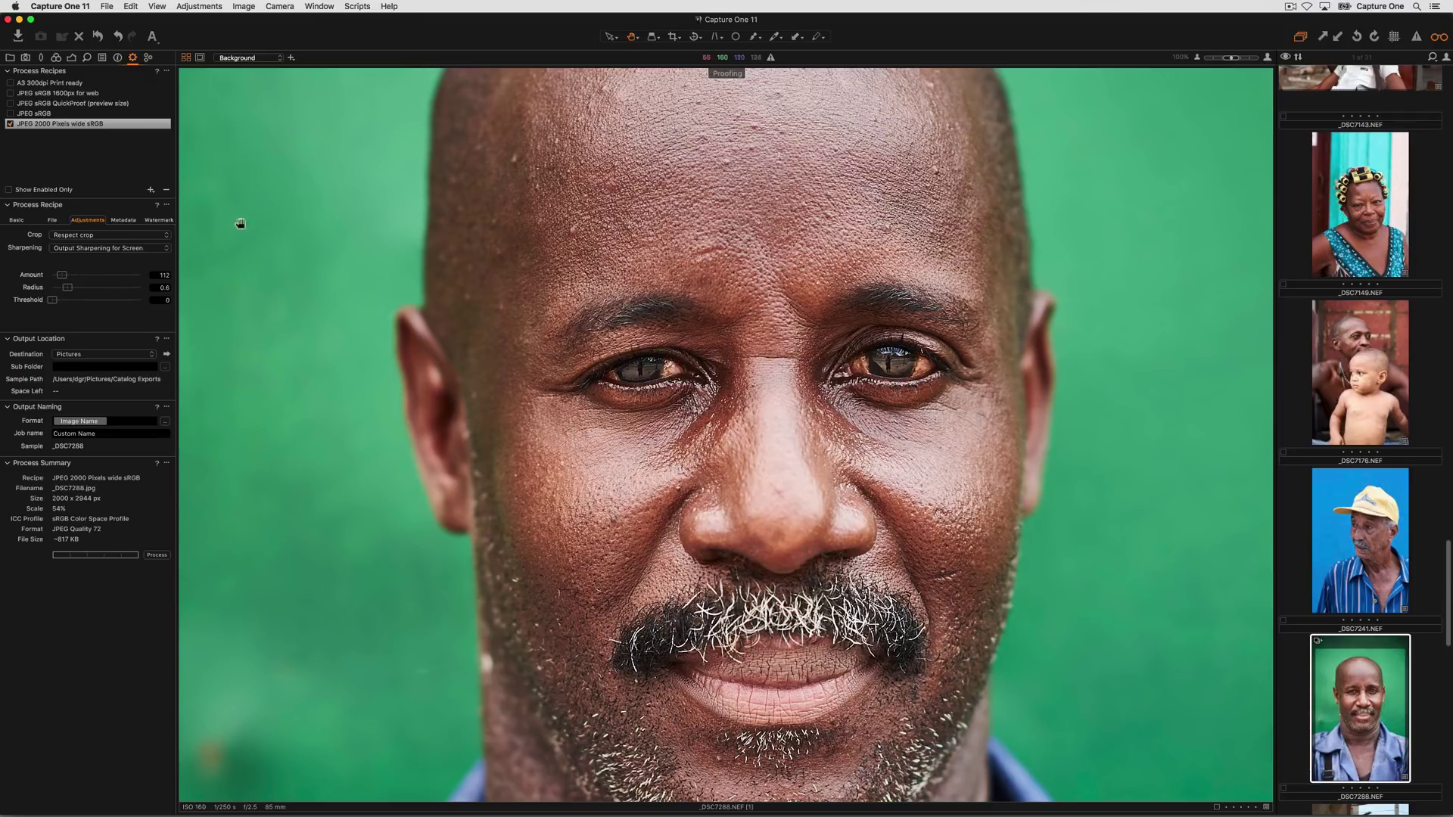
left_click(16, 221)
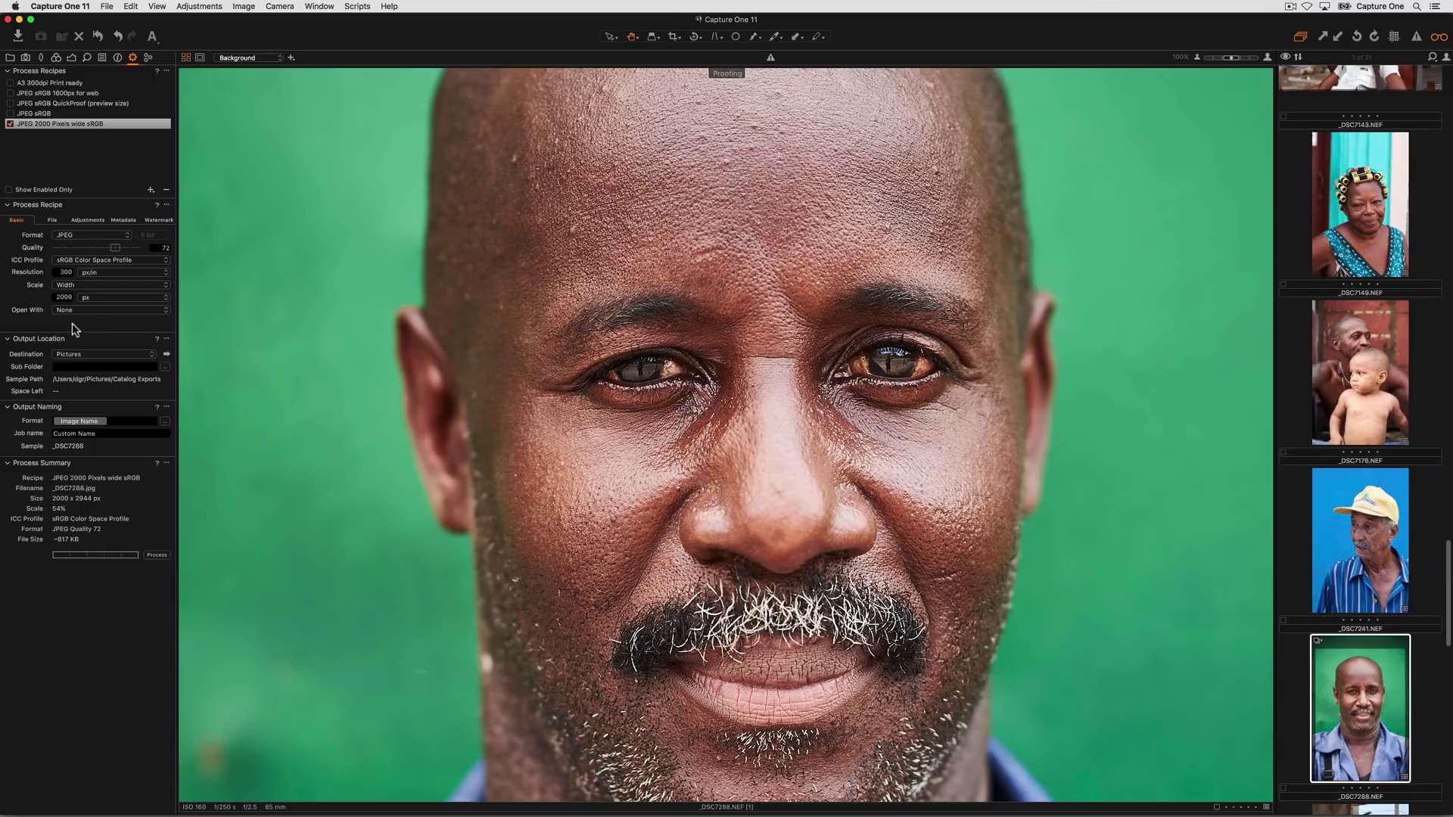
- Raise the output sharpening Amount to 153, zoom in to judge it, then return to the thumbnail grid
left_click(88, 219)
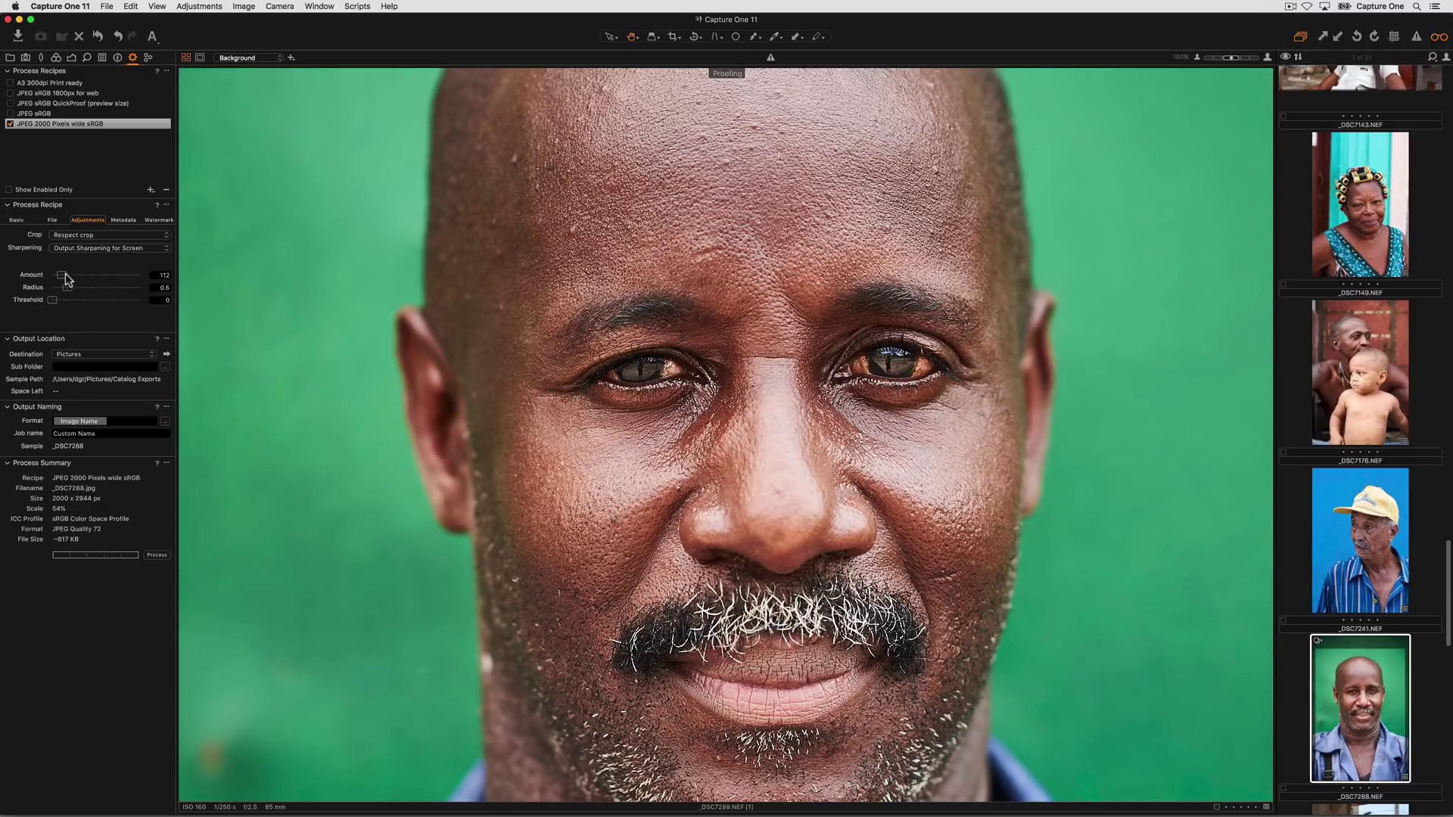
mouse_move(62, 276)
left_mouse_down()
mouse_move(89, 271)
mouse_move(66, 276)
left_mouse_up()
key("super+equal")
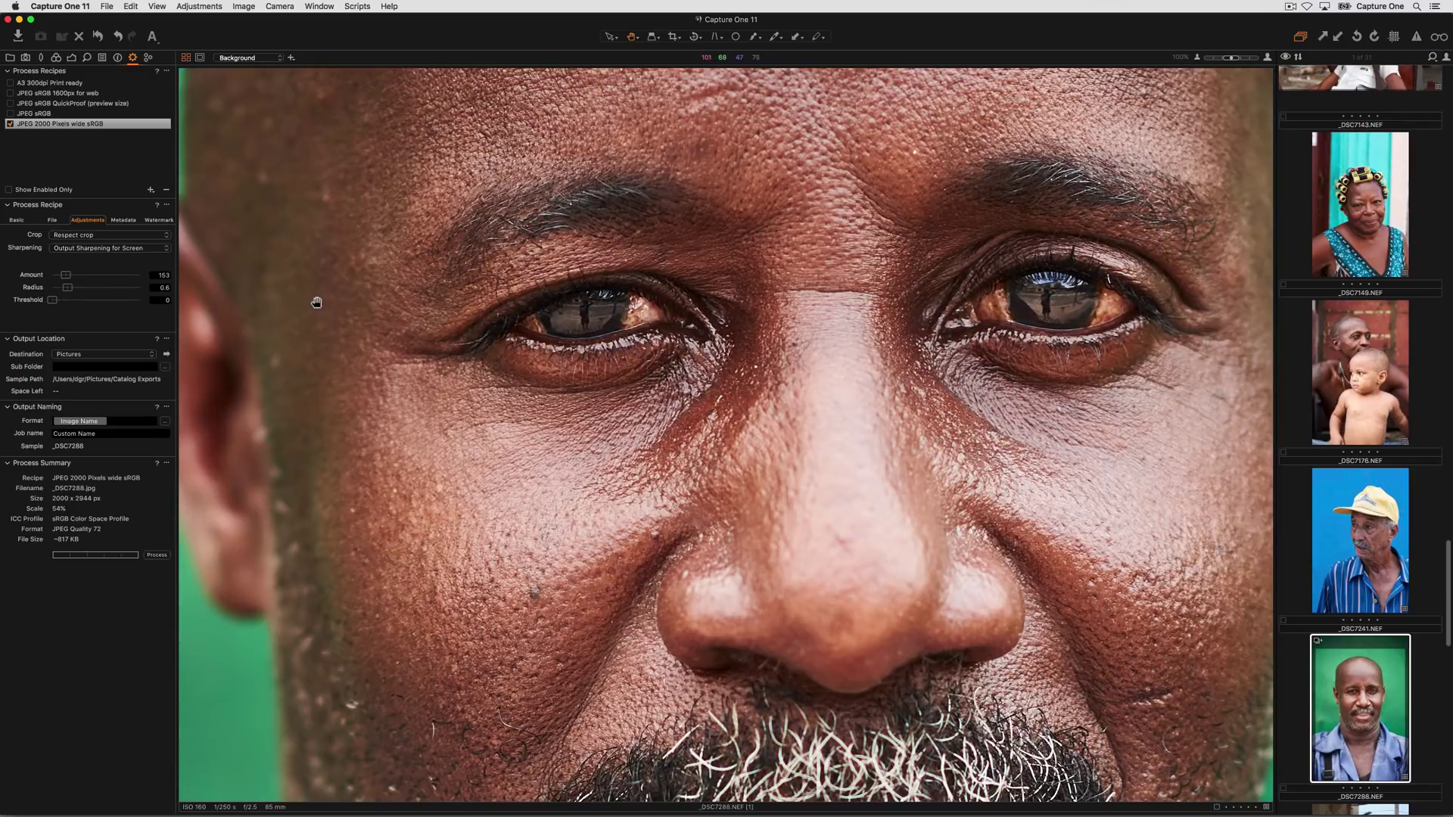
key("super+alt+v")
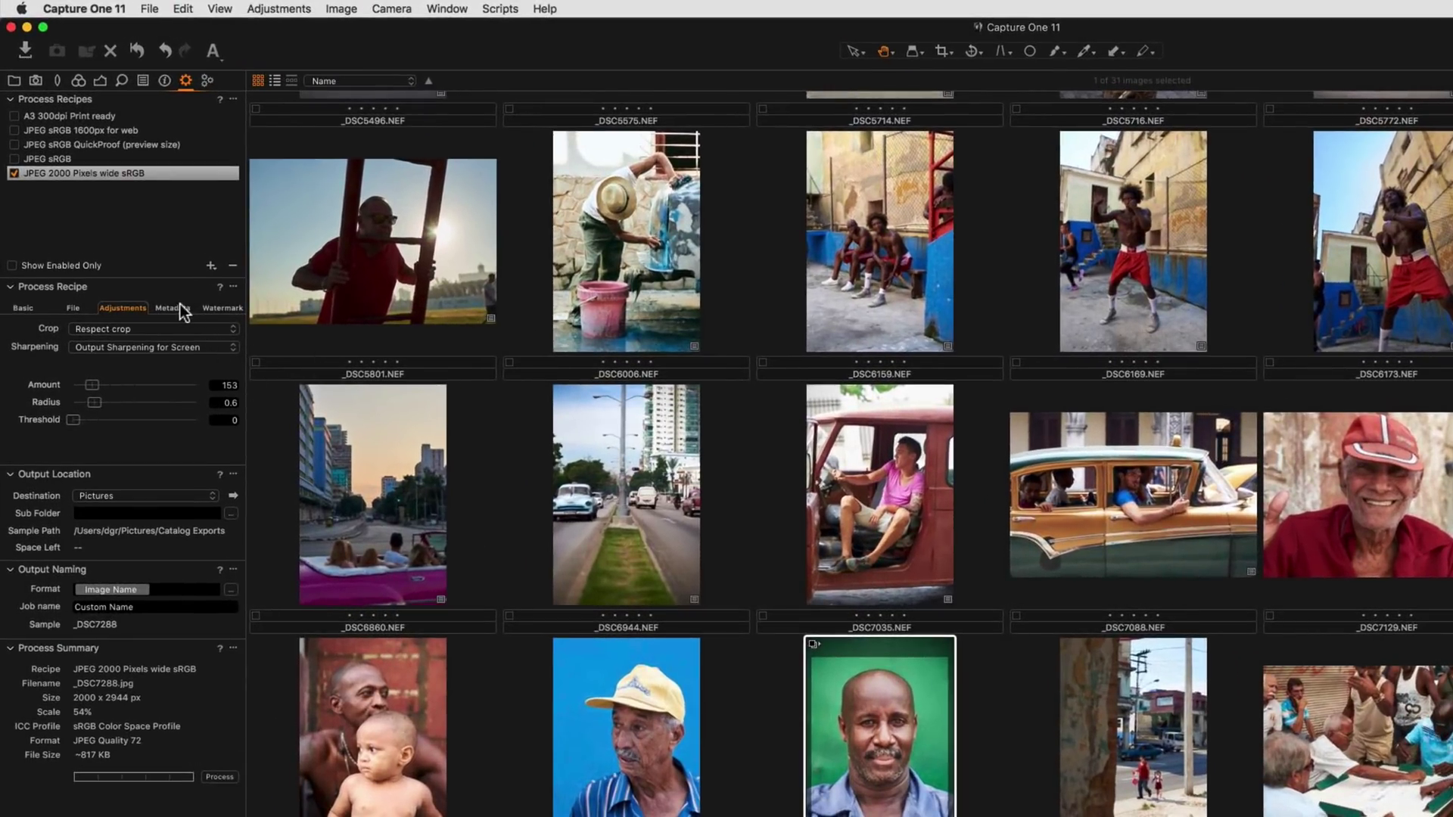
- Review the recipe's Metadata options, then leave the Watermark Kind at None
left_click(172, 308)
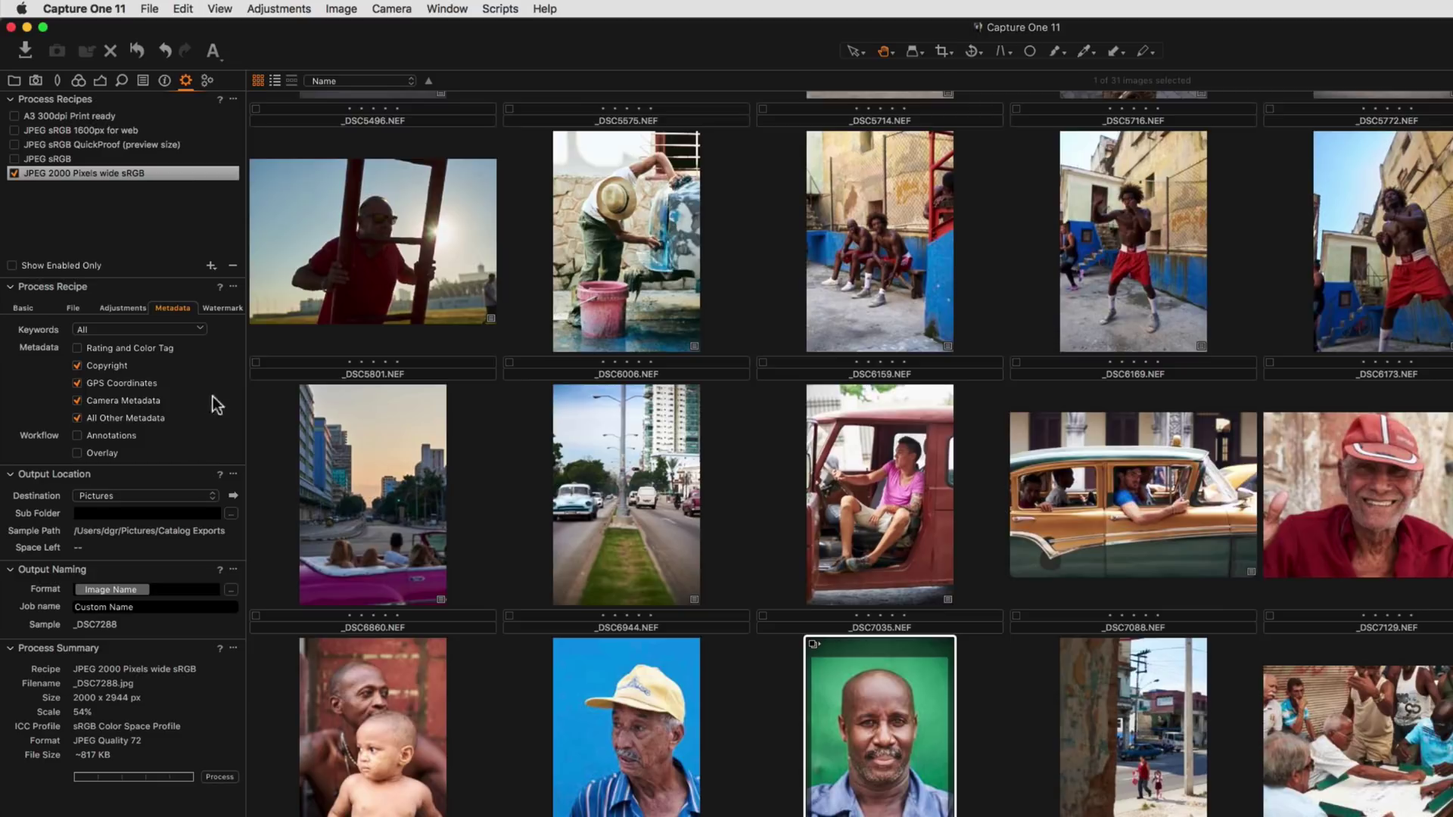
left_click(231, 307)
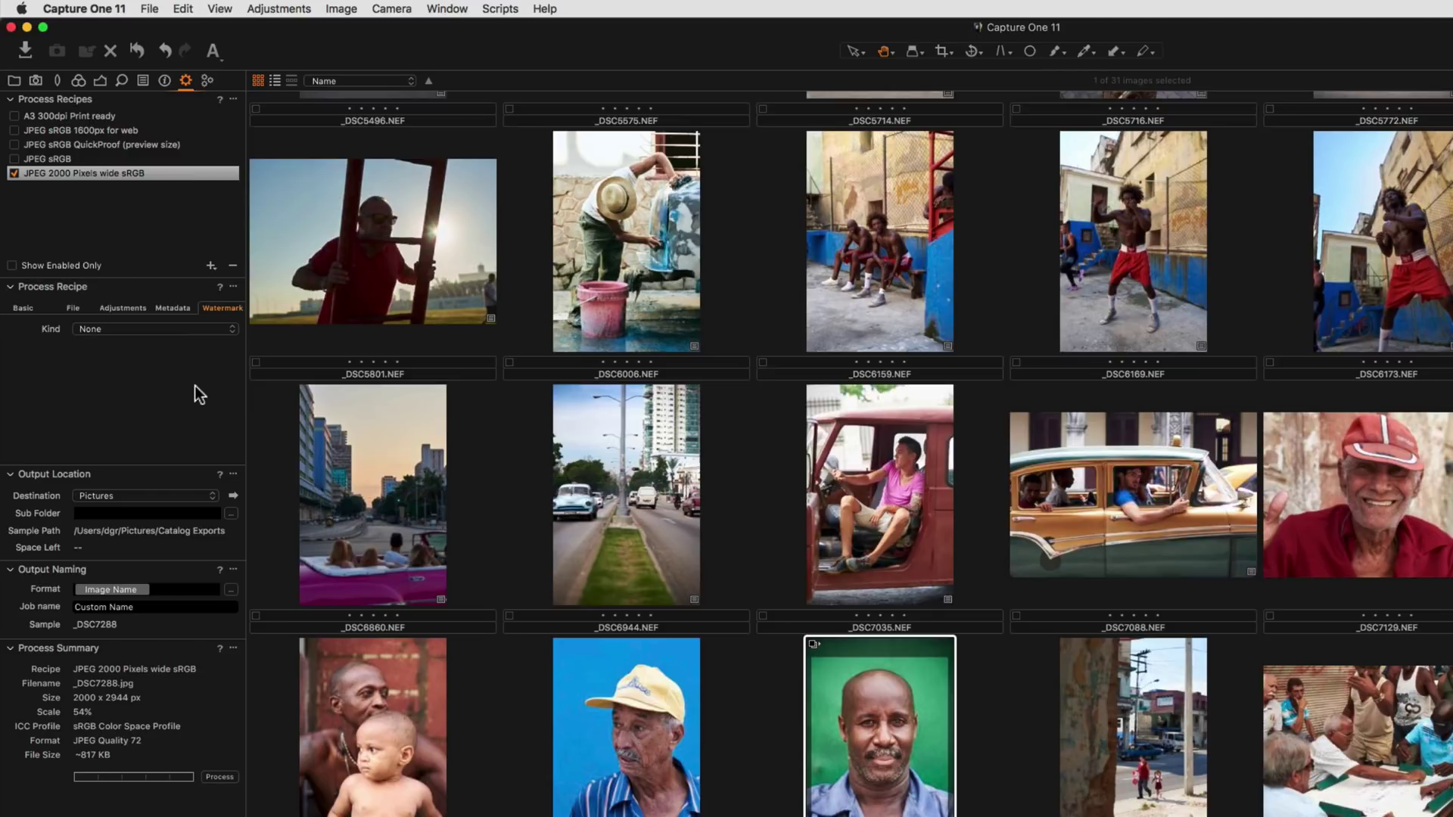
left_click(219, 329)
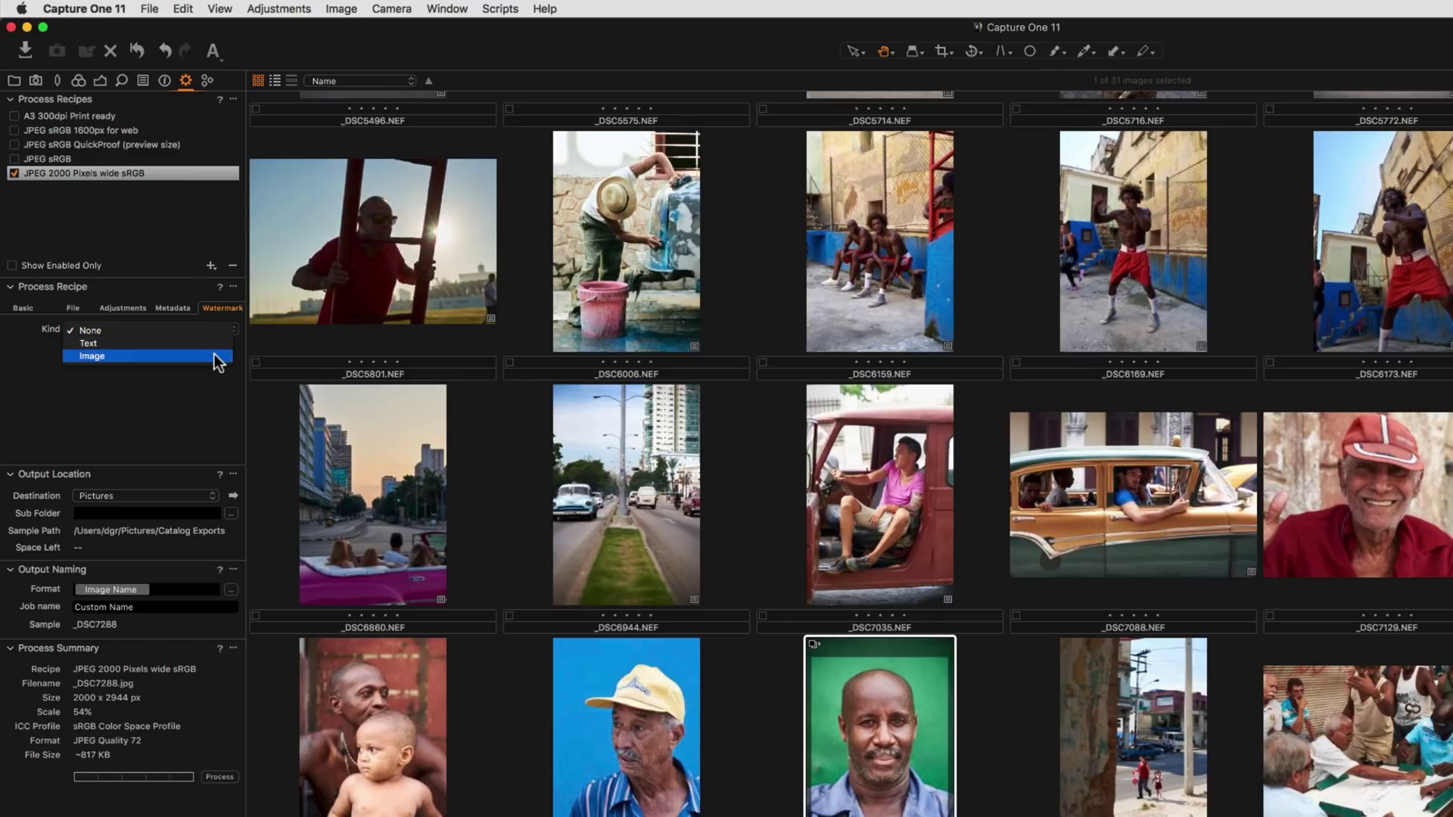
left_click(217, 354)
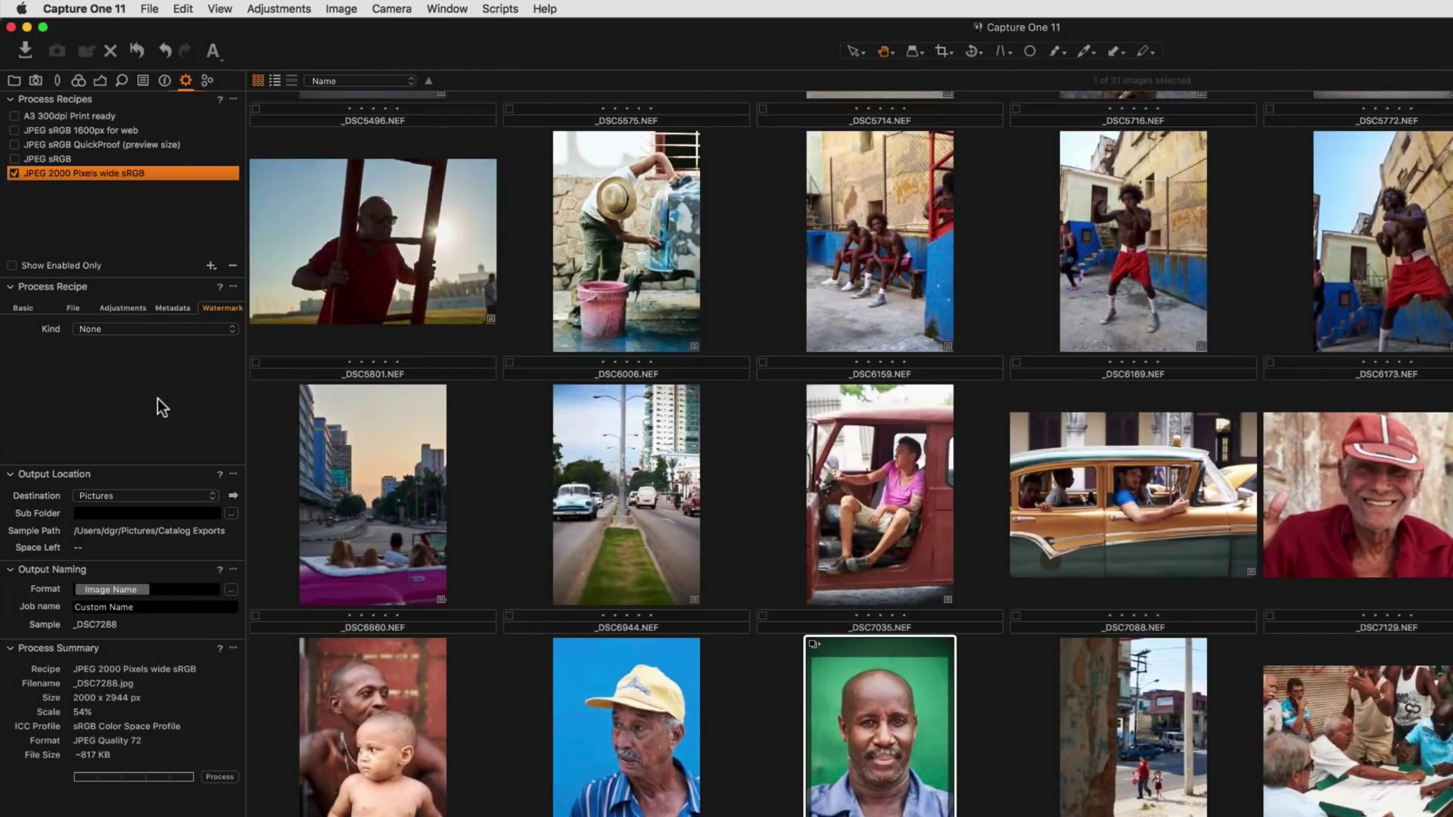
- Show the recipe's File settings and leave the output Destination unchanged
left_click(72, 308)
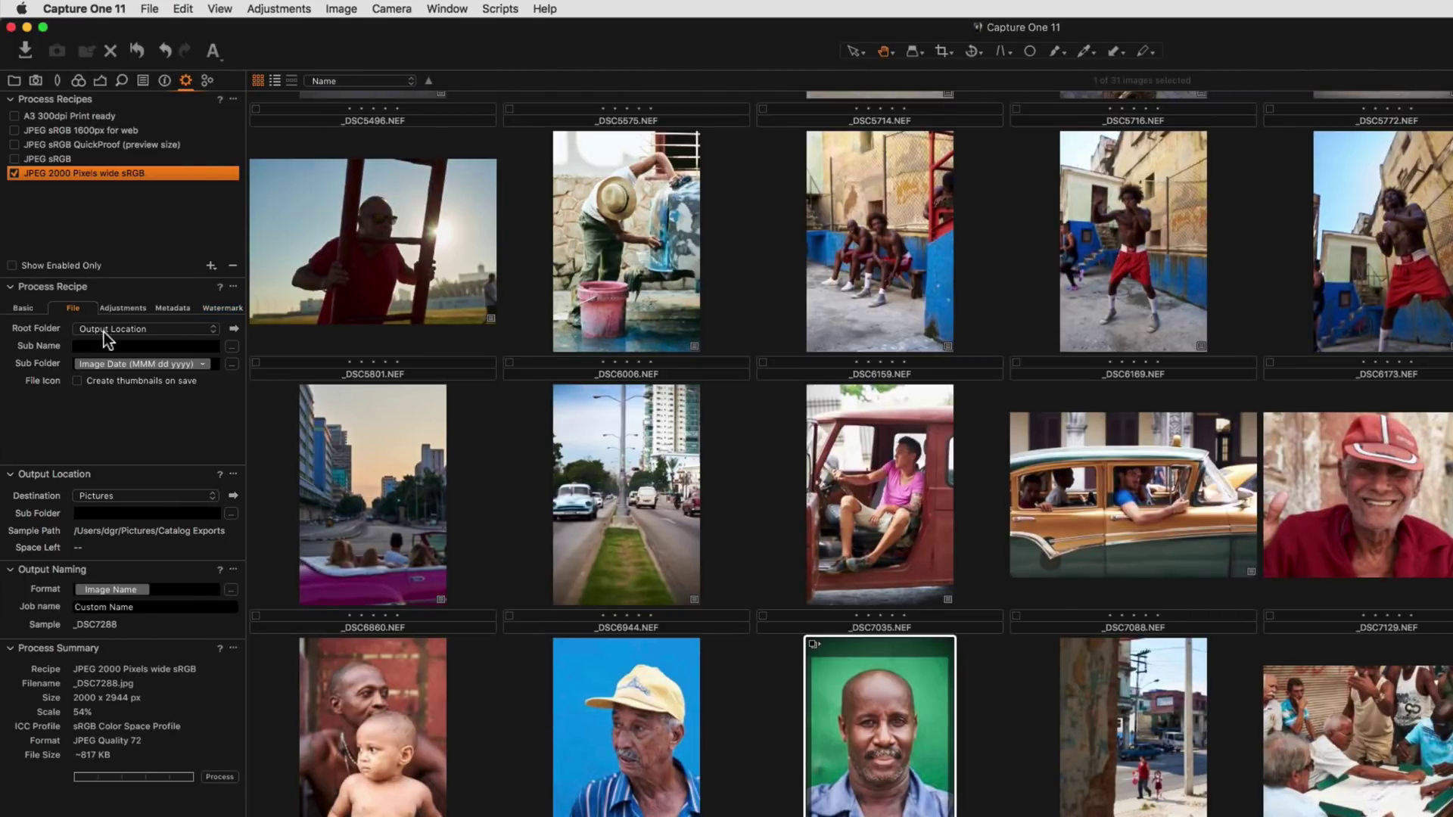
left_click(165, 494)
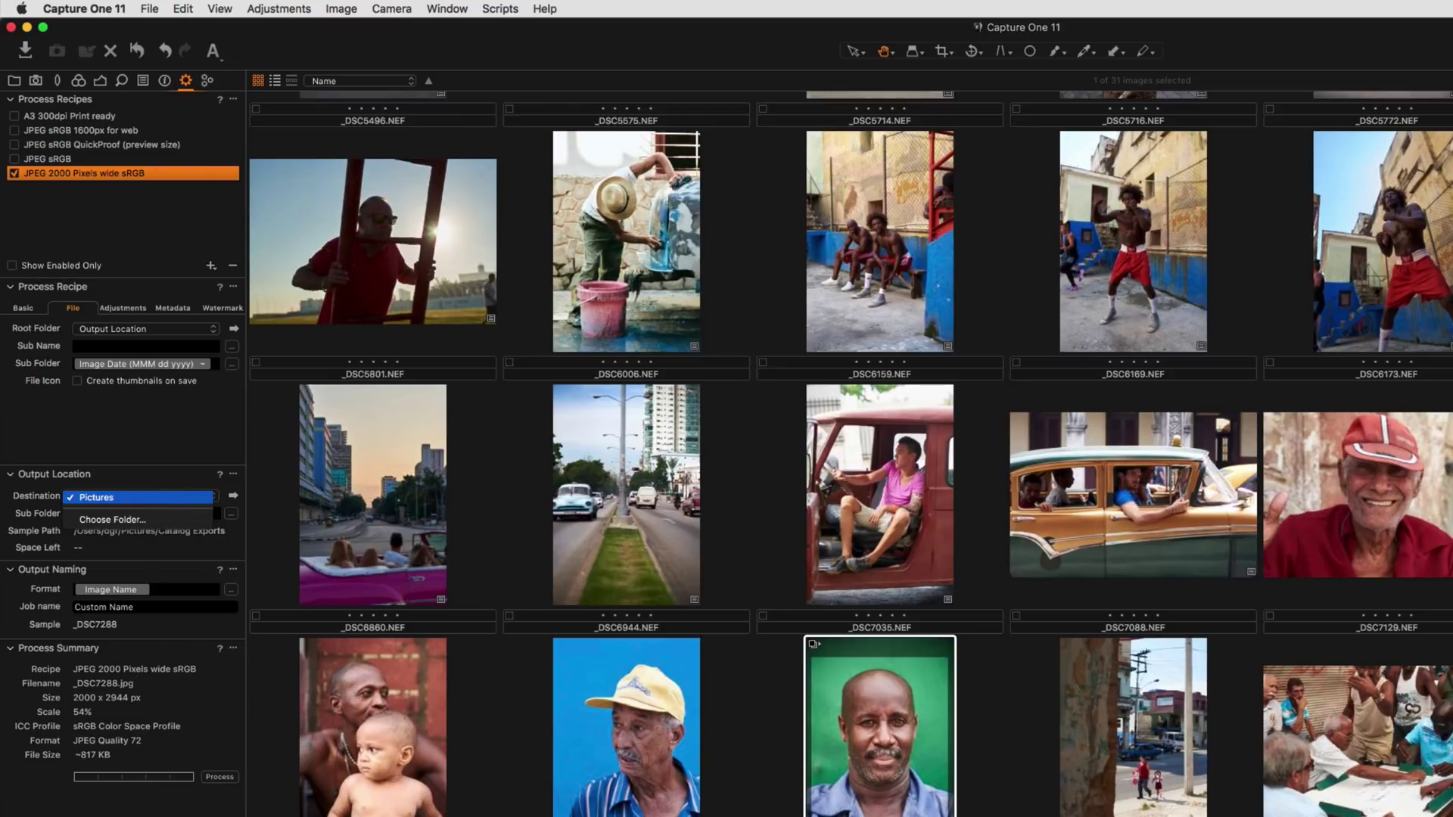
key("Return")
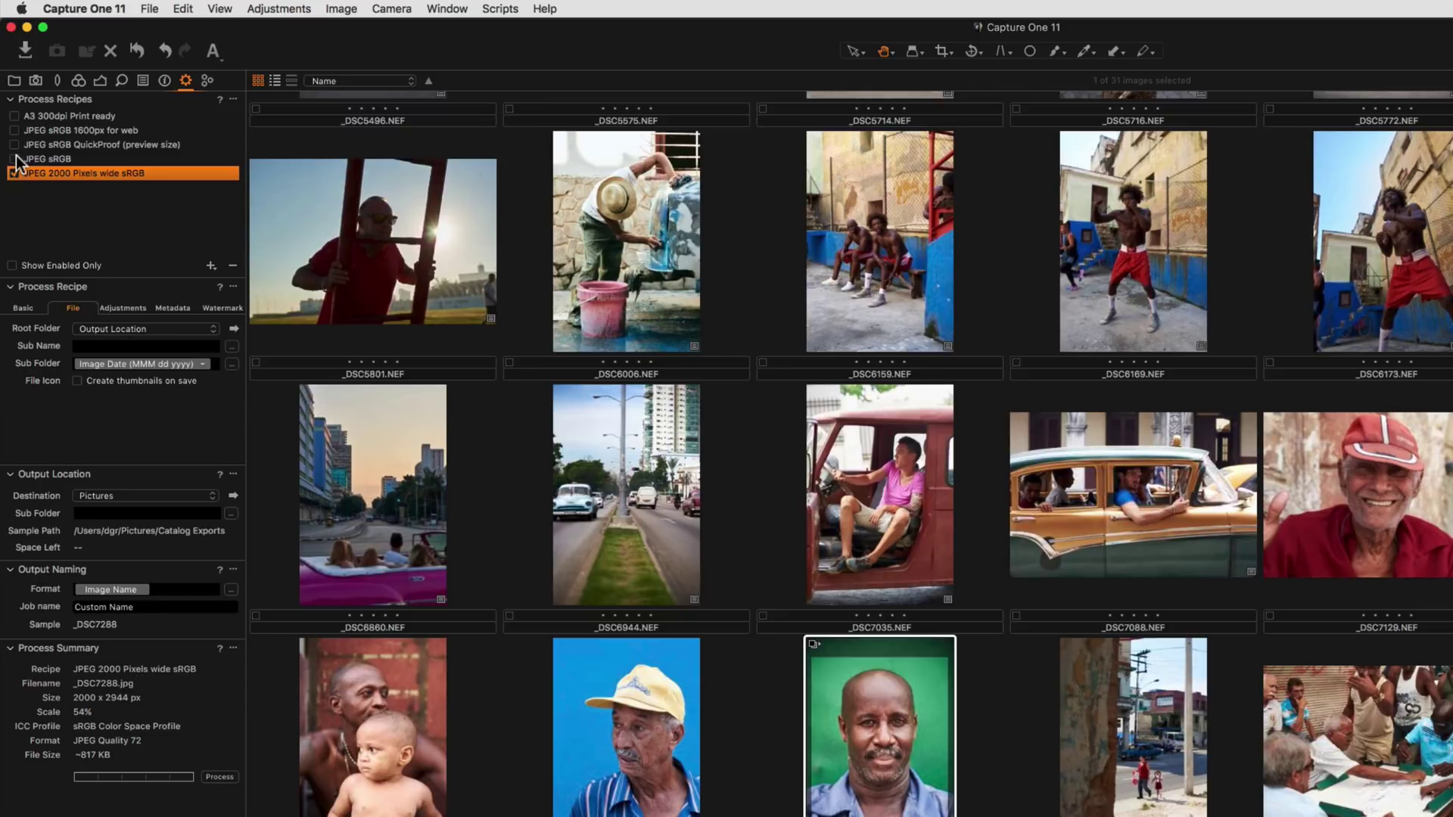
- Also tick the JPEG sRGB recipe, select all 31 images, and process them
left_click(15, 159)
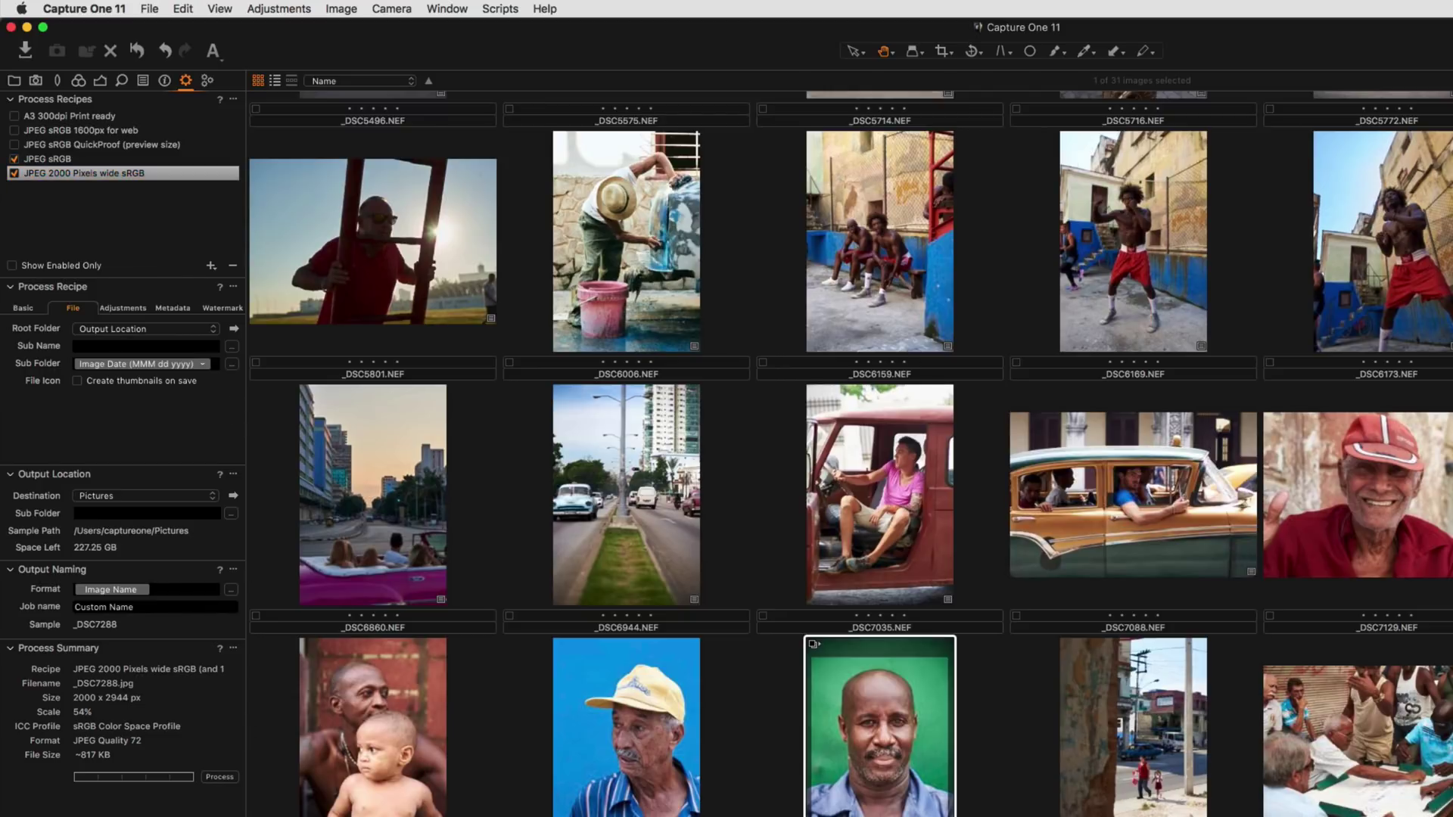
key("super+a")
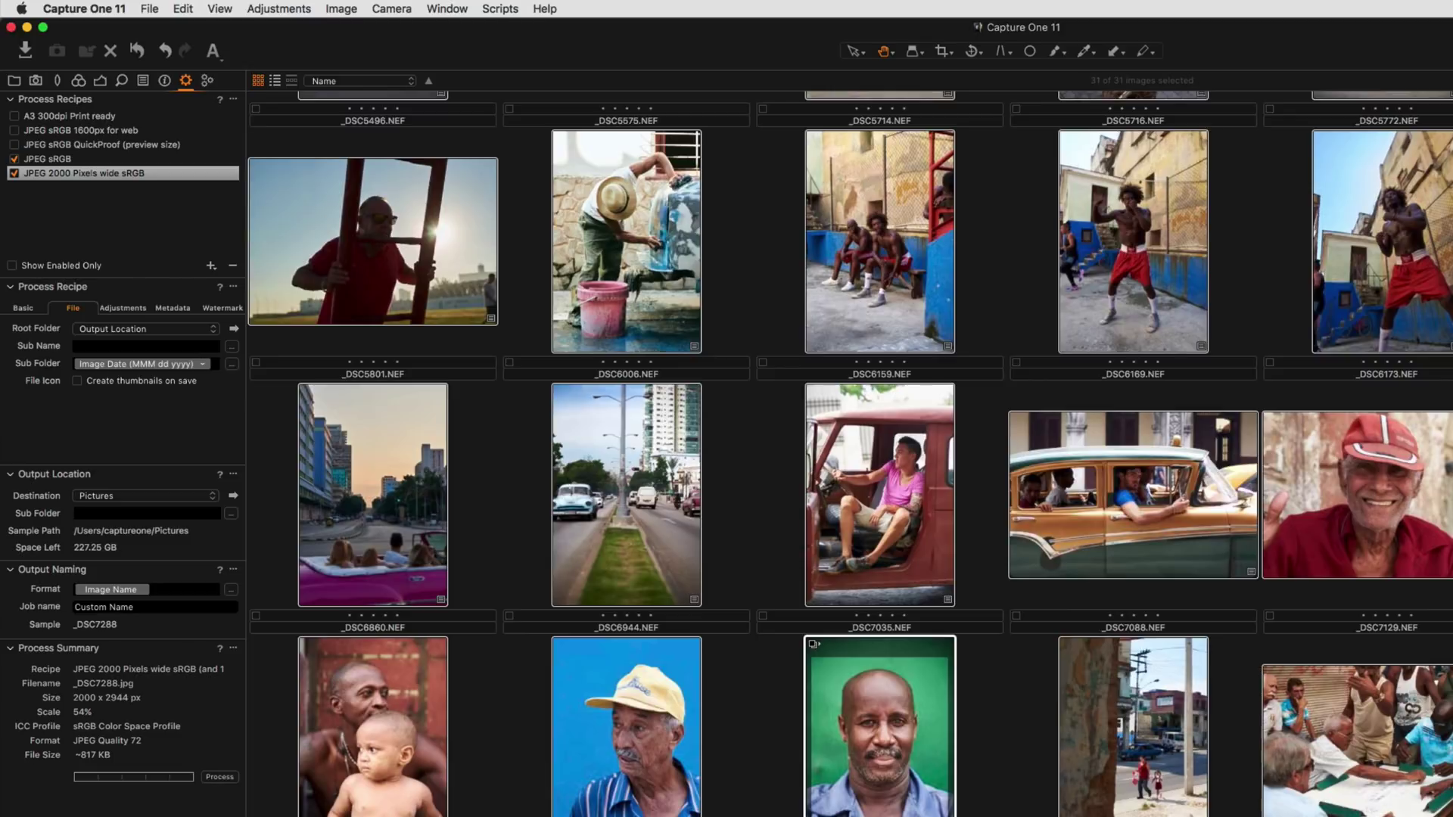
left_click(220, 777)
- In the Batch queue, pause processing and remove the _DSF7713.RAF job
left_click(207, 81)
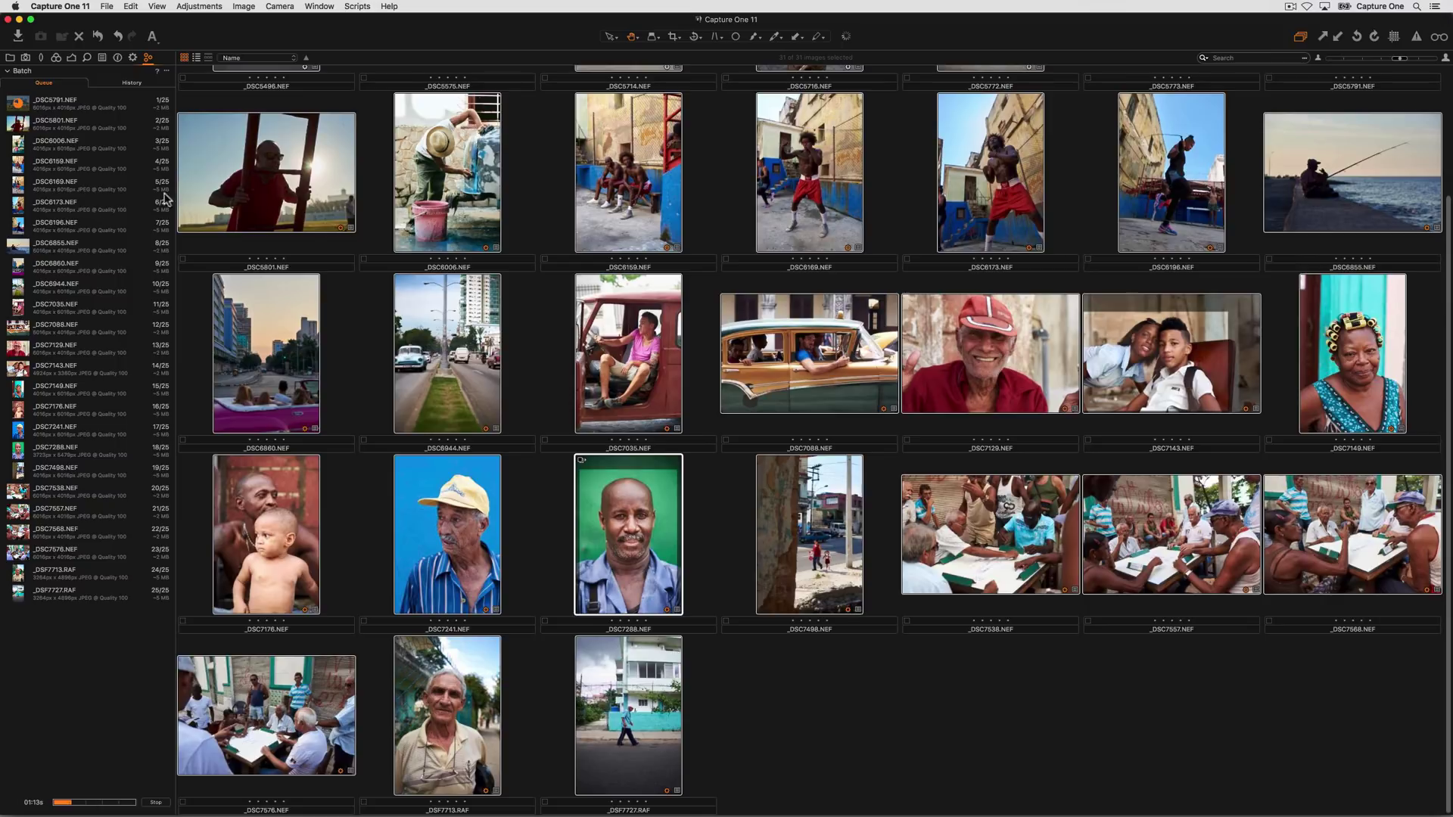
left_click(158, 801)
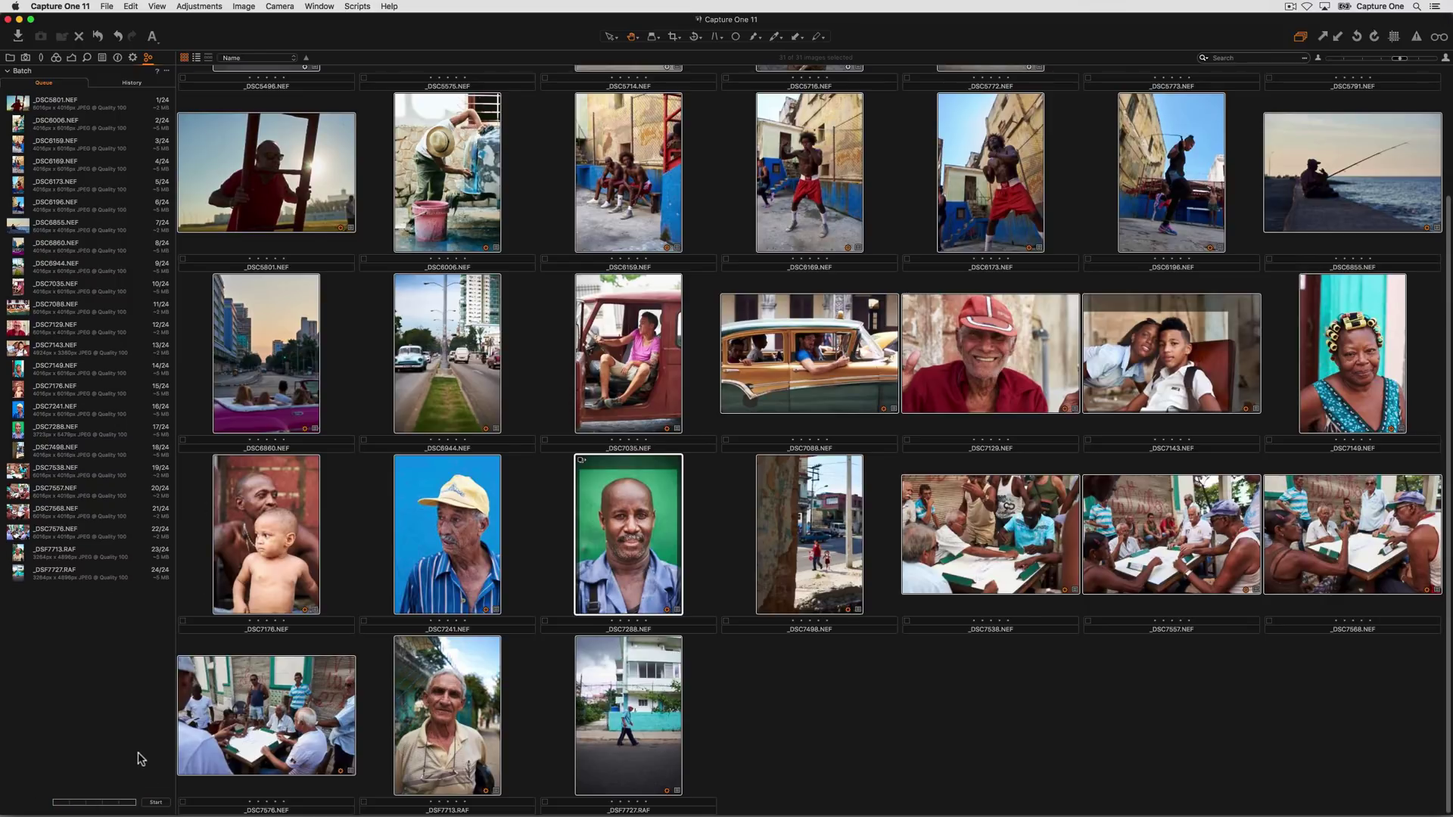
left_click(156, 802)
left_click(159, 803)
left_click(92, 474)
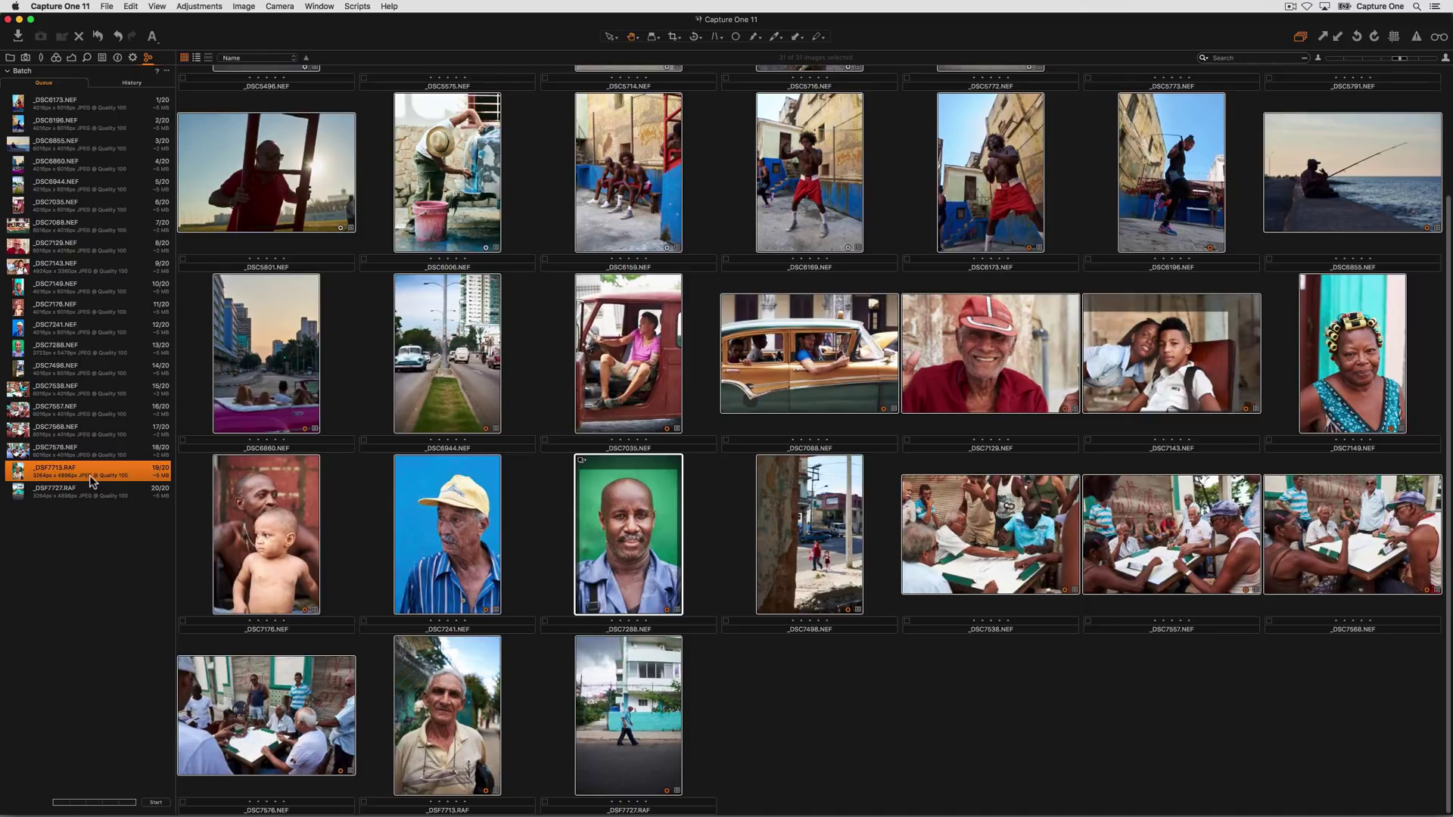
key("Delete")
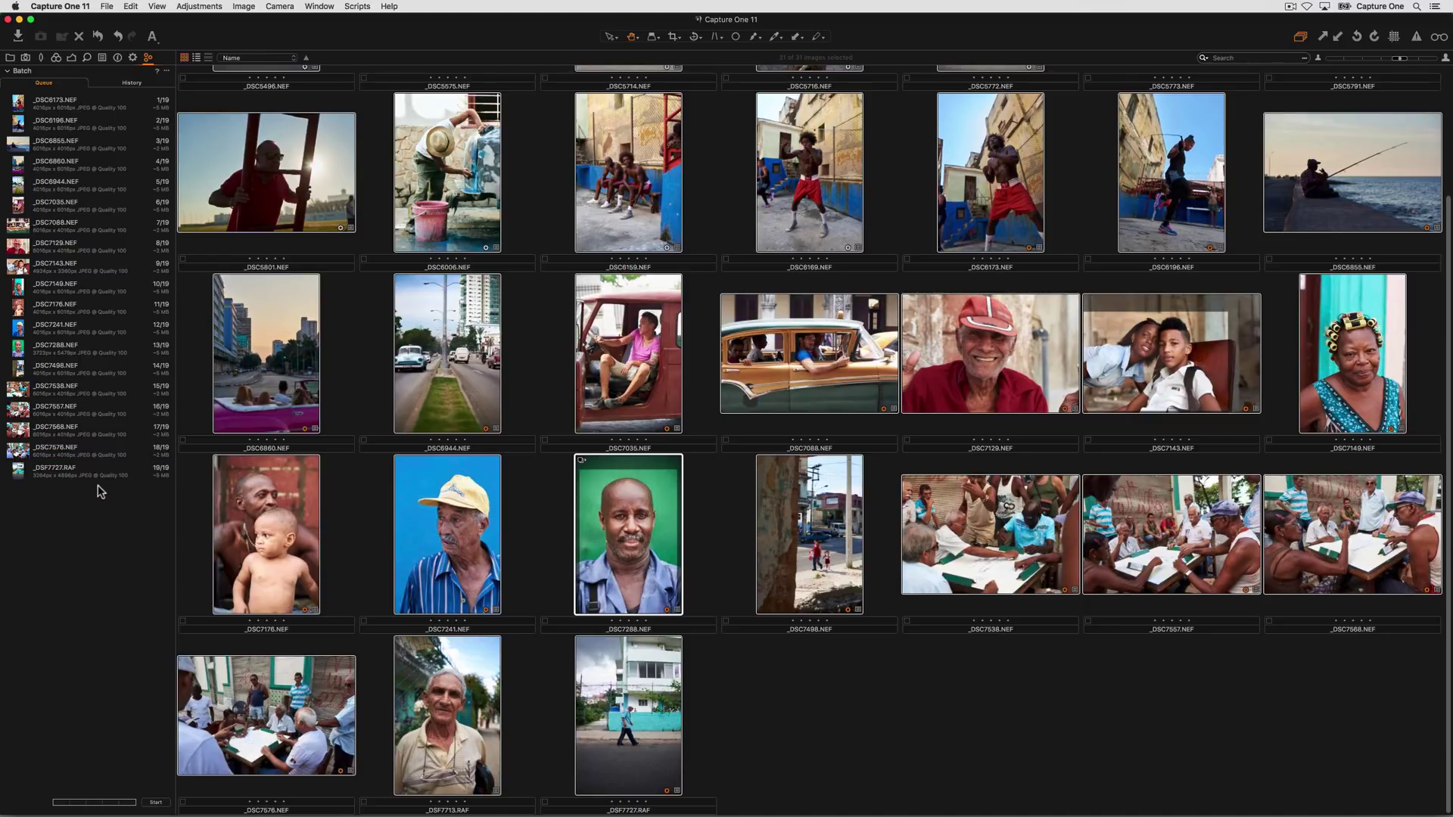